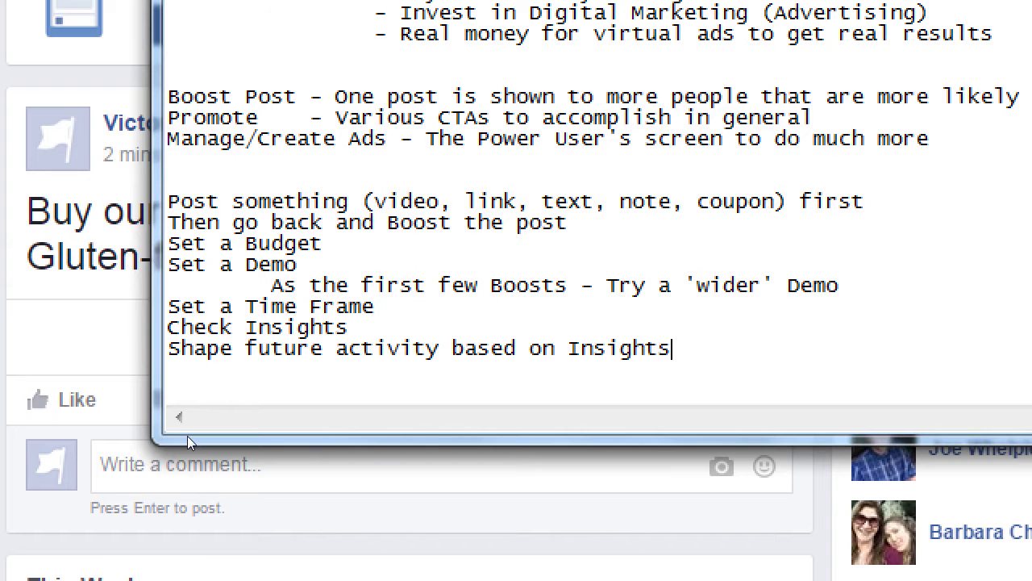
- Replace the word "activity" with "Posts" in the last line of the notes
key("Left")
key("ctrl+Left")
key("ctrl+Left")
key("ctrl+Left")
key("Left")
key("ctrl+shift+Left")
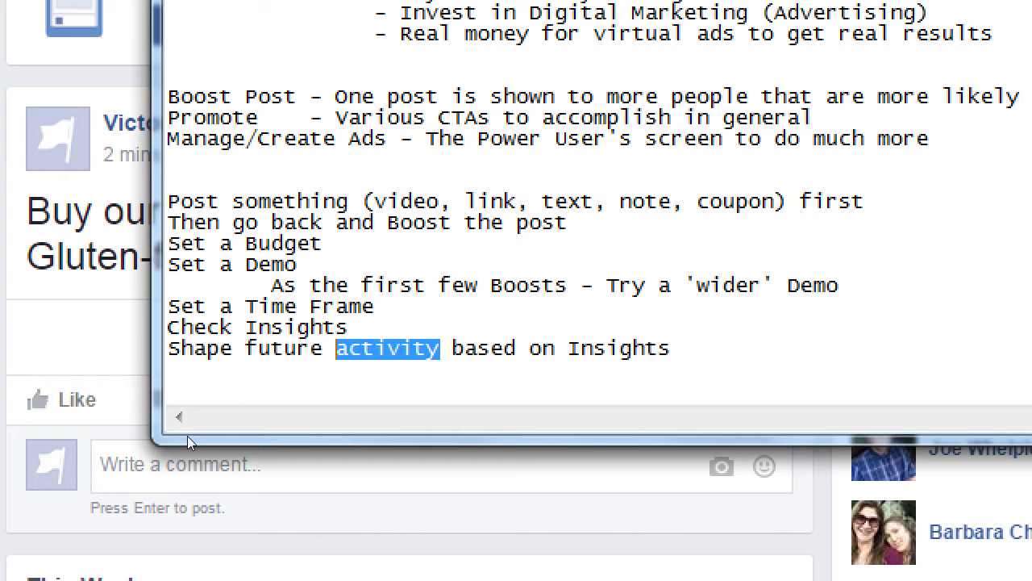
type("Posts")
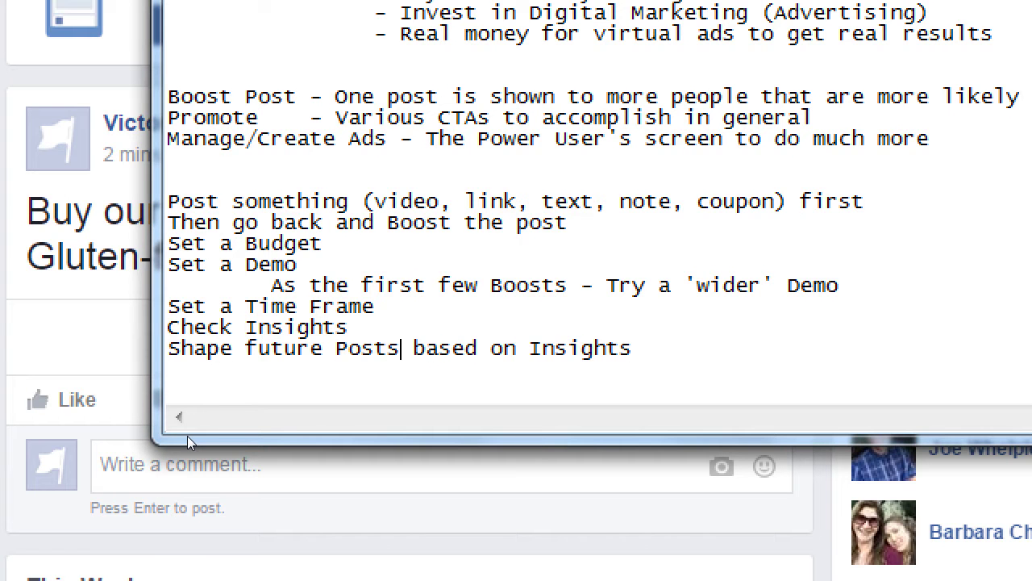
- Add the indented line "Then narrow the Demo based on success" beneath the last line of the notes
key("Down")
type("Then narrow the ")
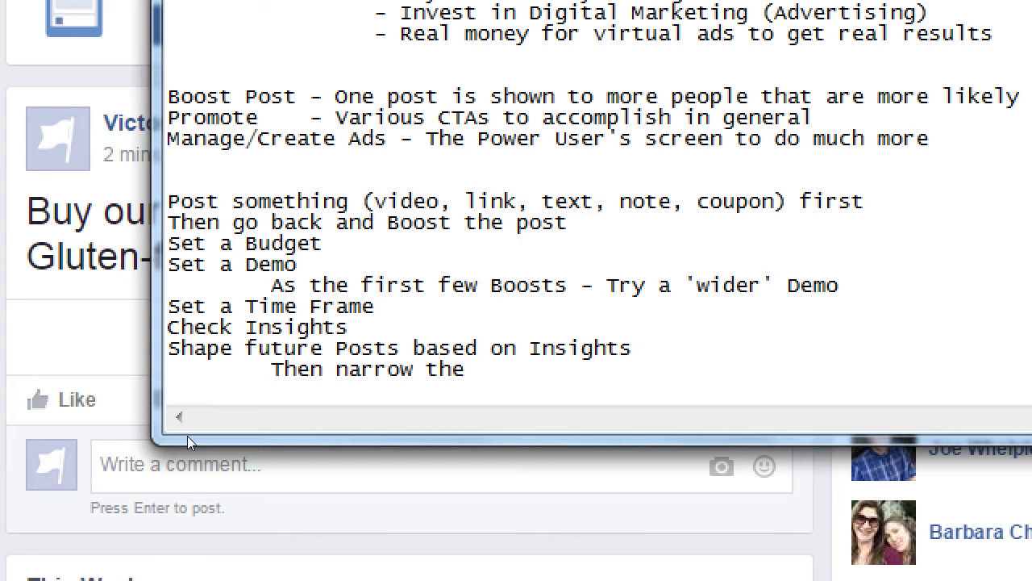
type("Demo base")
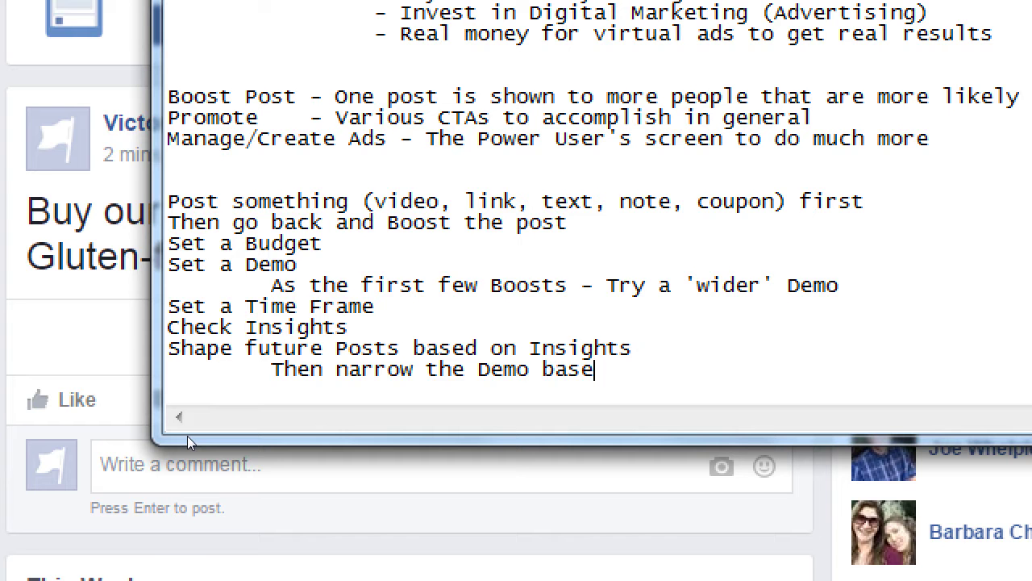
type("d on success")
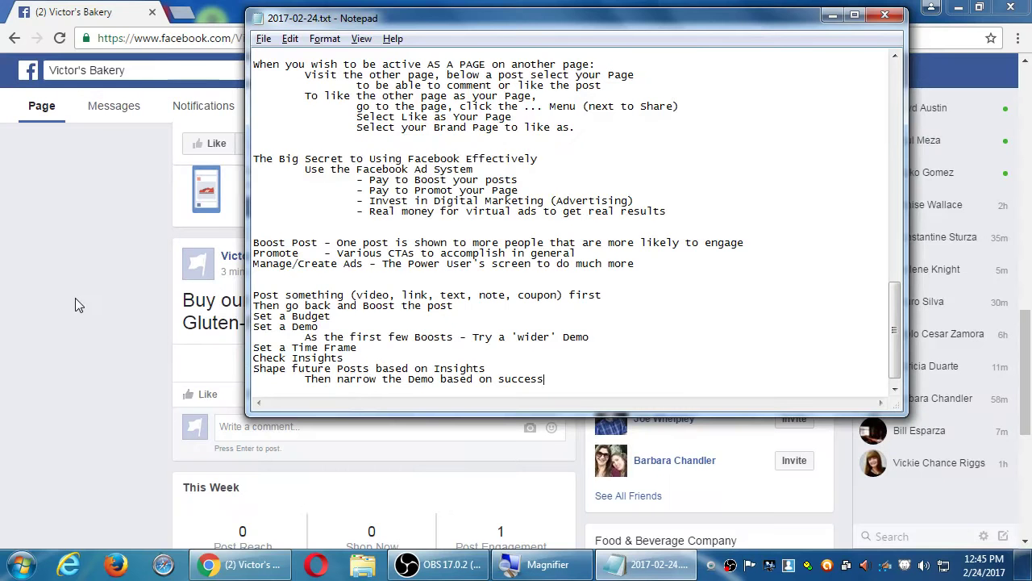
- Switch to the Victor's Bakery Facebook page, start boosting the cupcake post and compare its mobile and desktop news feed previews
left_click(147, 288)
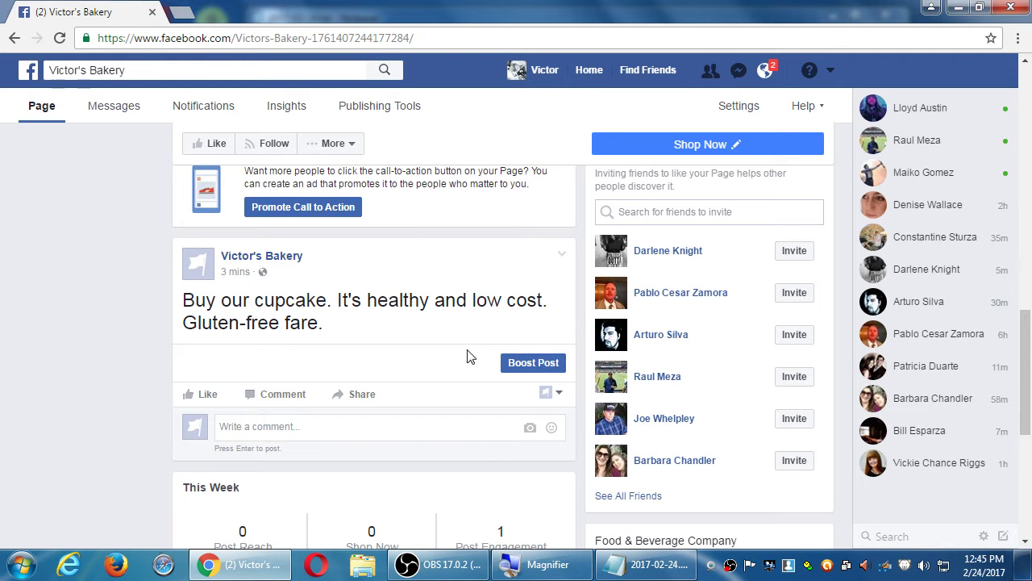
left_click(526, 362)
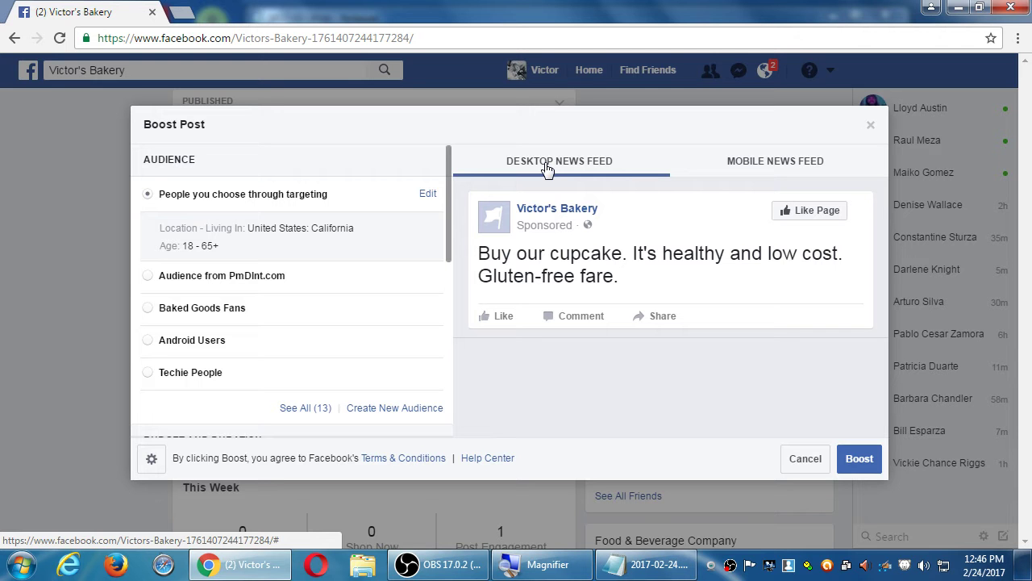
left_click(787, 172)
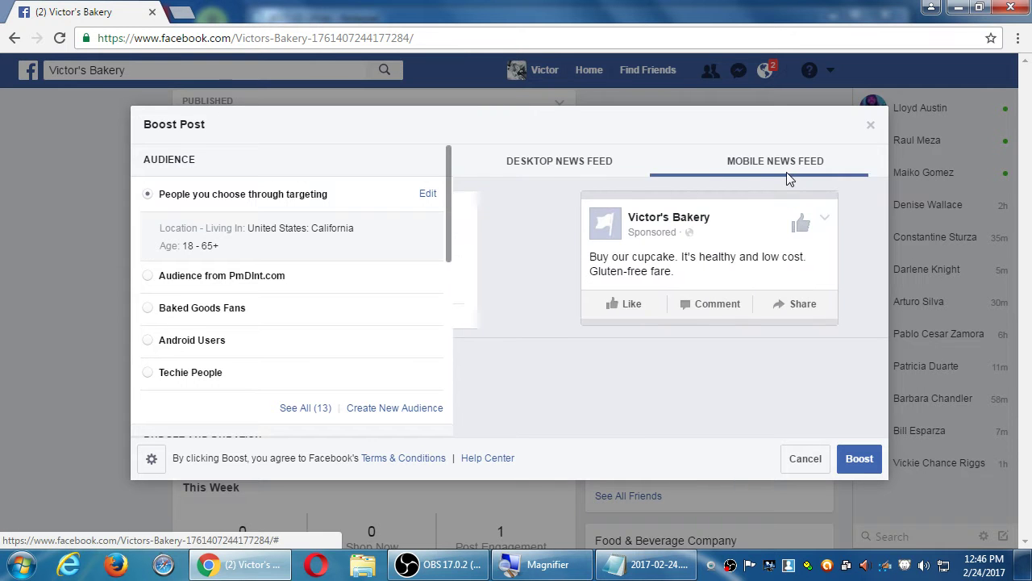
left_click(547, 172)
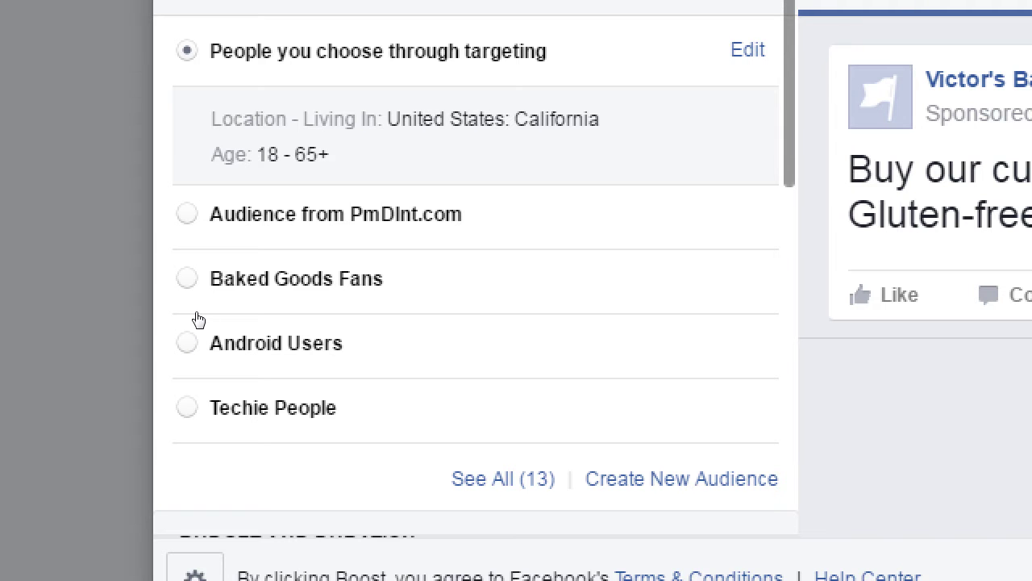
- Start a new audience for the boost and name it "Wealthy Baked Goods Afficionados"
scroll(486, 254, "down", 3)
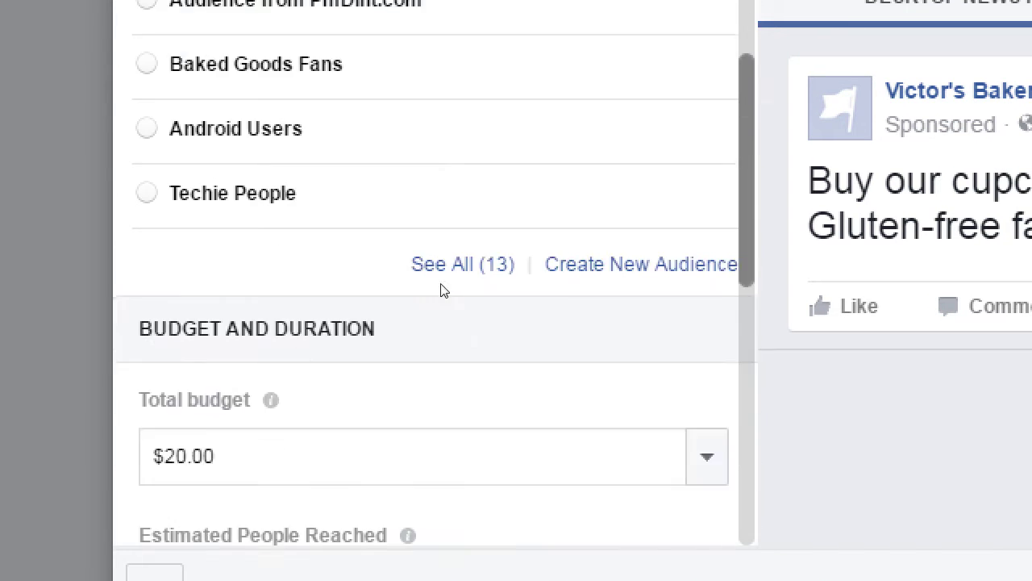
scroll(444, 274, "up", 3)
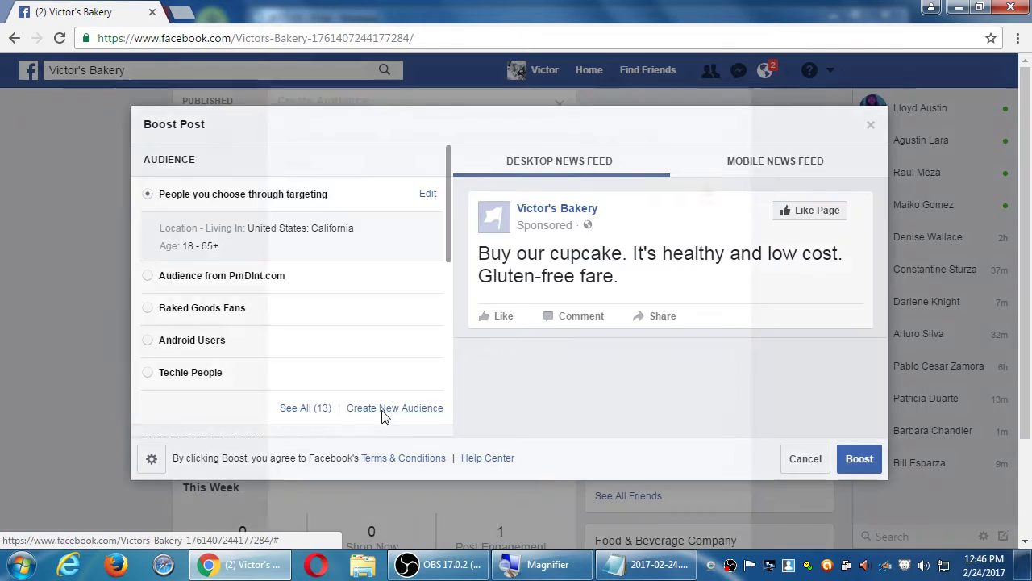
left_click(641, 490)
left_click(387, 191)
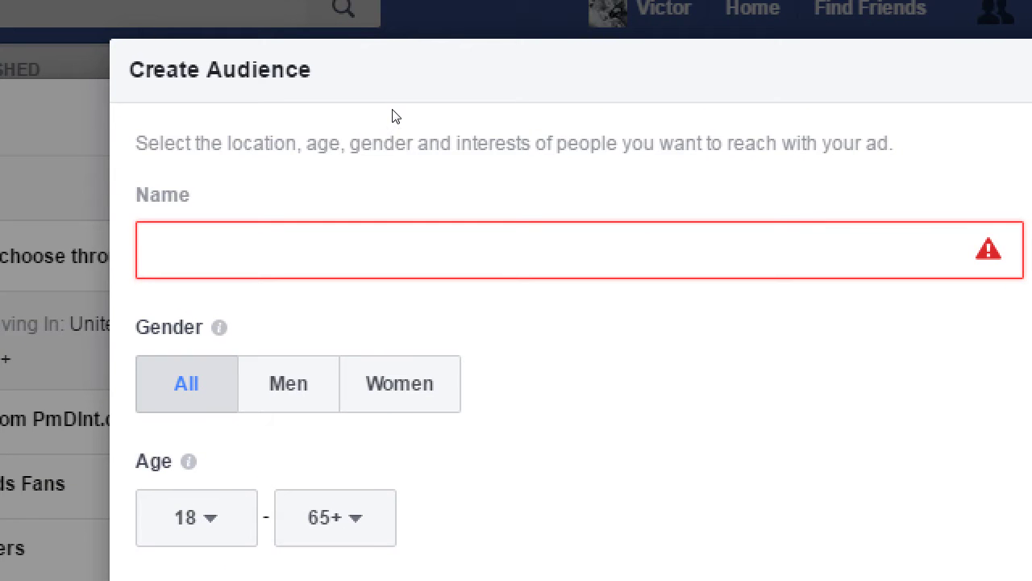
type("Wealth")
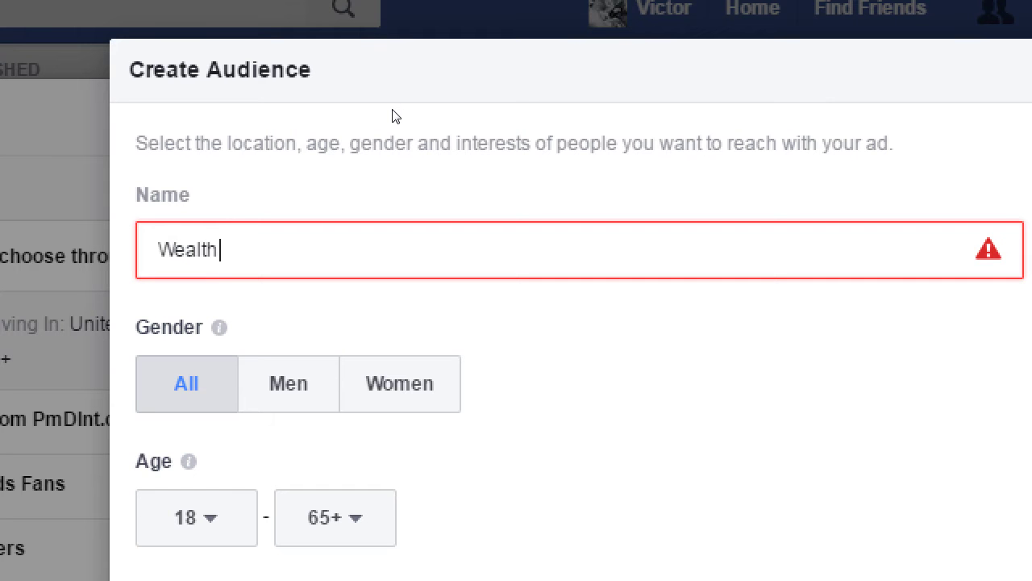
type("y B")
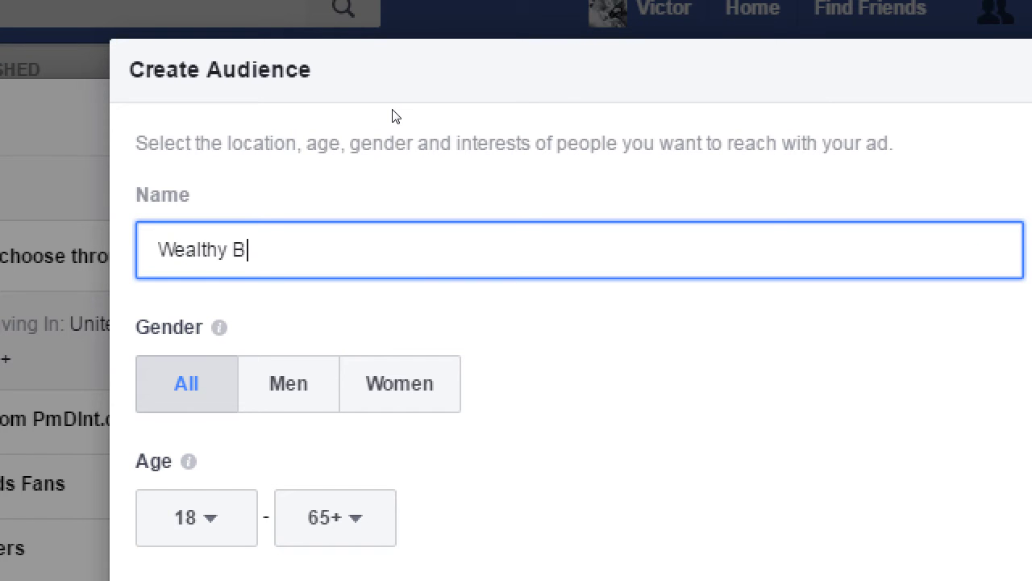
type("aked Goods")
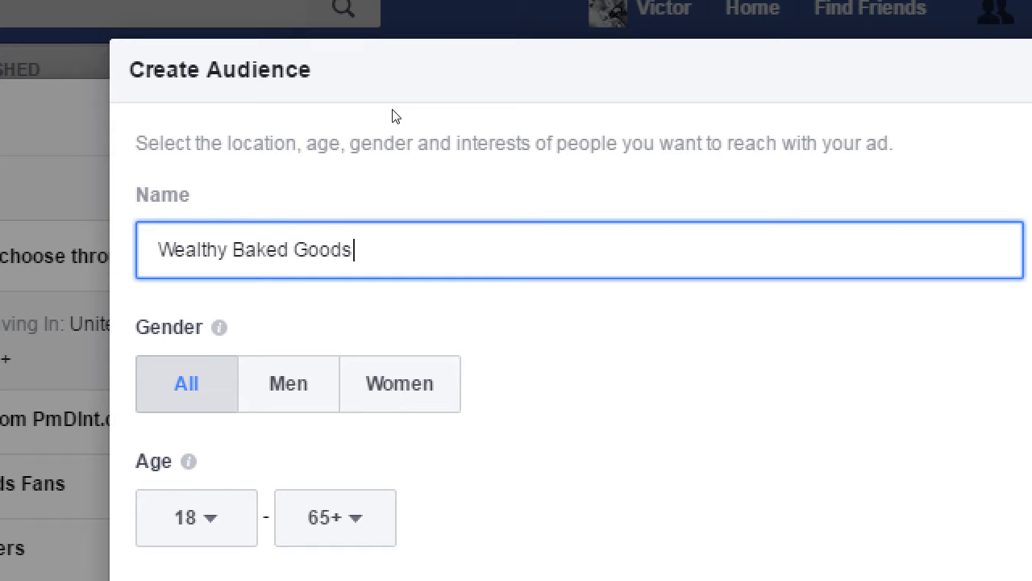
type(" Afficionados")
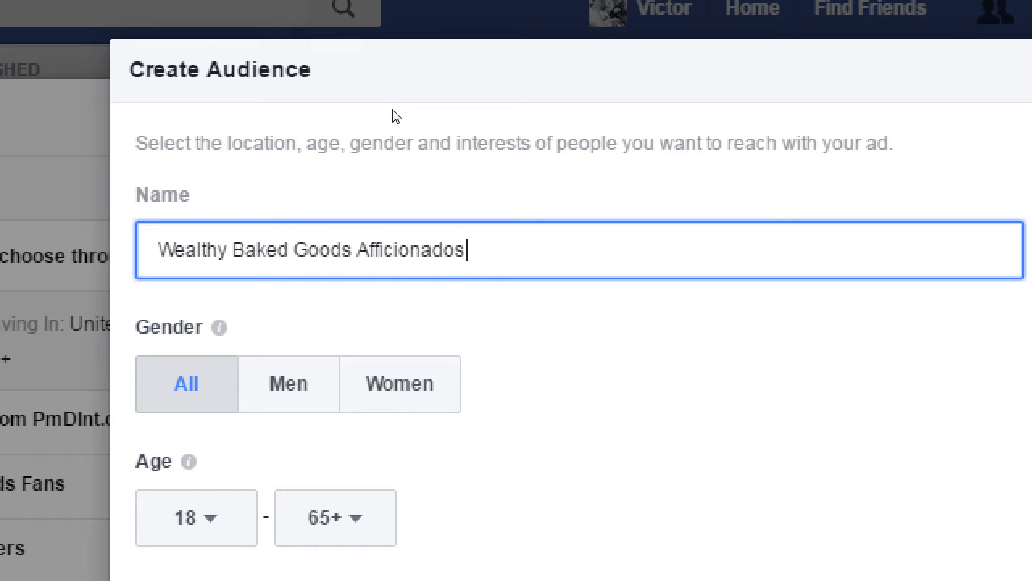
- Correct the spelling of the last word in the audience name to "Aficionados"
key("Left")
key("Left")
key("Left")
key("Left")
key("Left")
key("Left")
key("Left")
key("Left")
key("shift+F10")
key("Return")
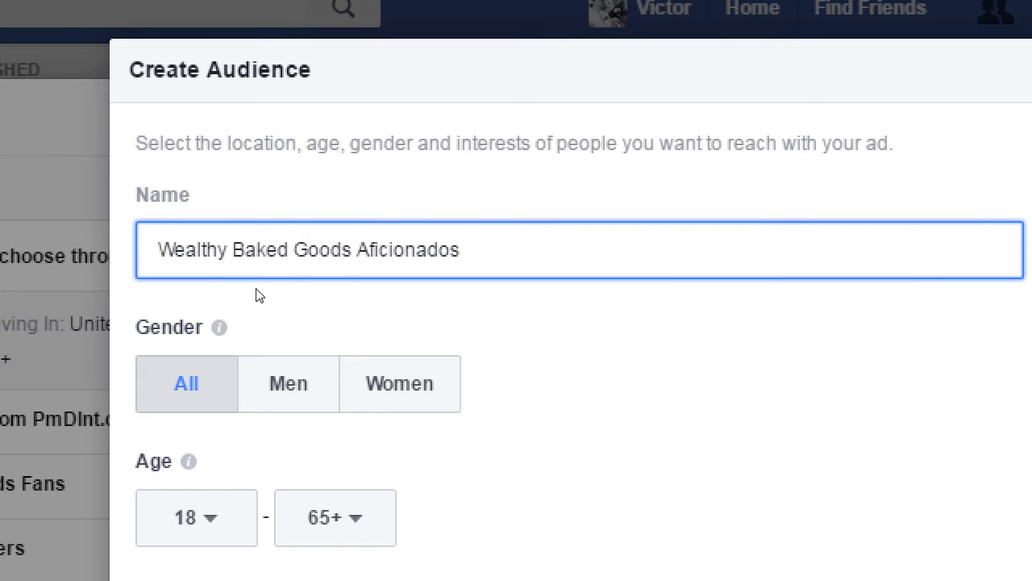
- Set the audience's minimum age to 60
mouse_move(219, 326)
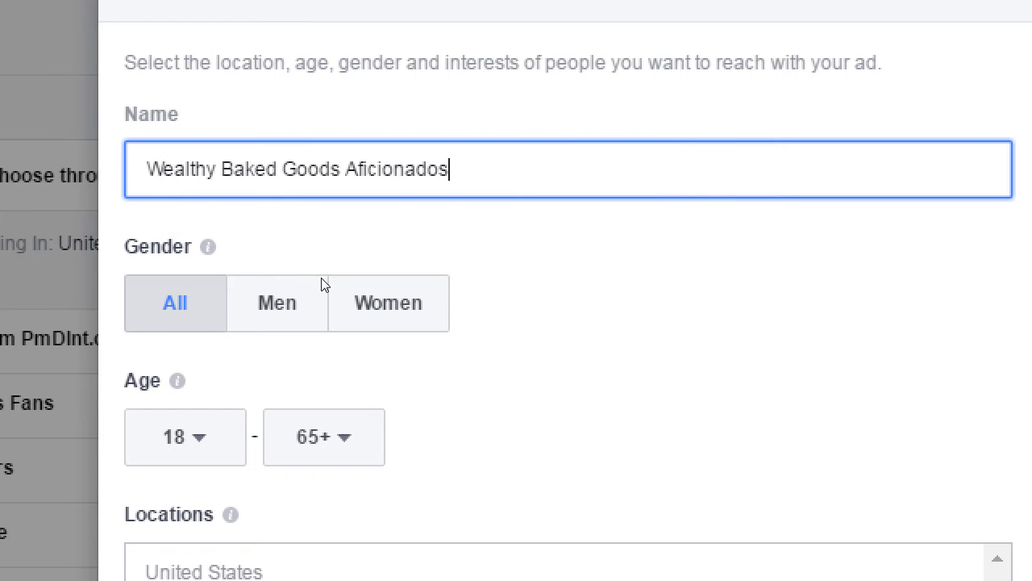
left_click(318, 370)
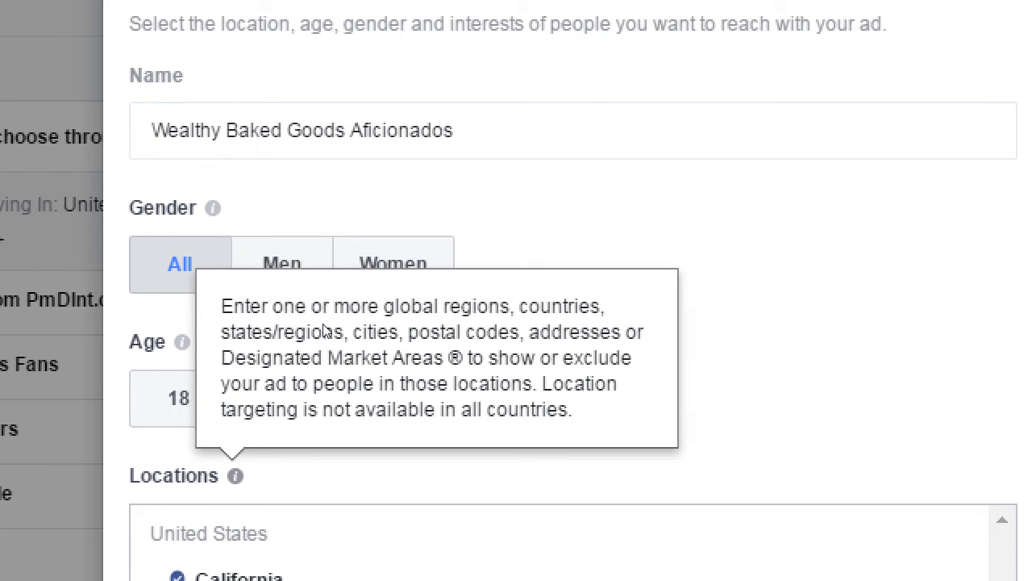
key("Tab")
key("space")
key("Down")
key("Down")
key("Down")
key("Down")
key("Down")
key("Down")
key("Down")
key("Down")
key("Down")
key("Down")
key("Down")
key("Down")
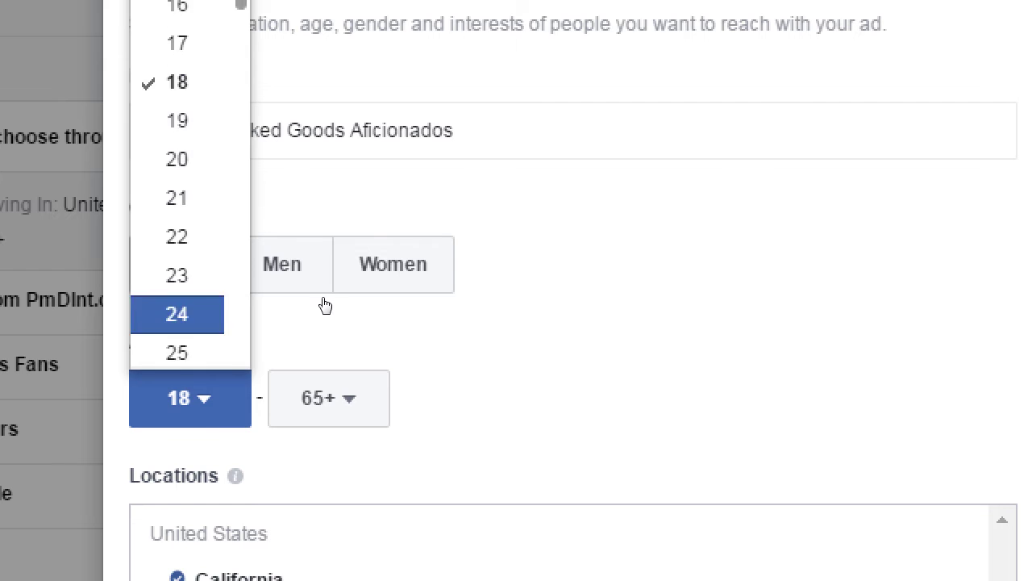
scroll(323, 300, "down", 2)
key("Up")
key("Up")
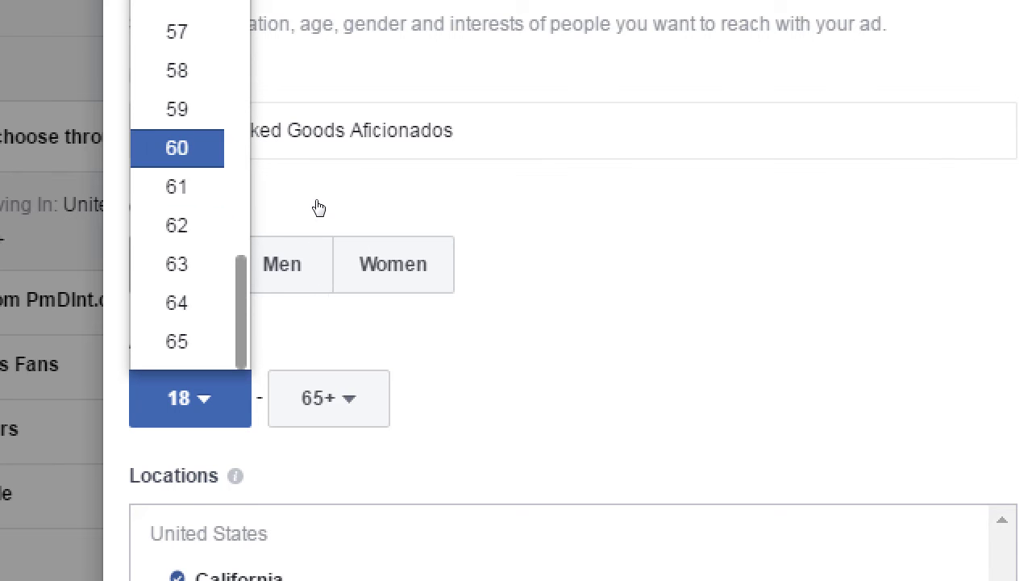
key("Return")
- Set the audience location to La Jolla, California, United States
scroll(486, 309, "down", 3)
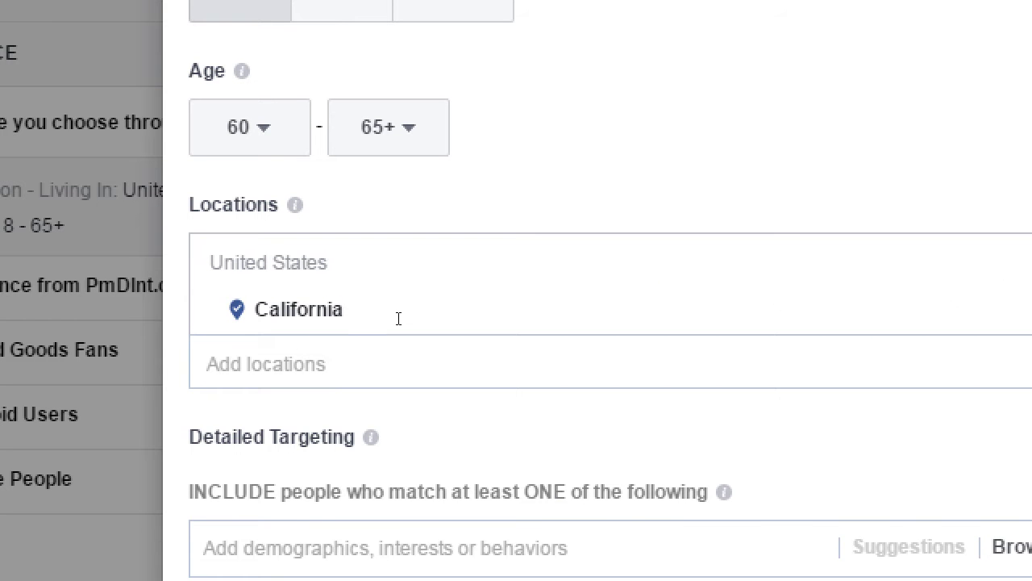
left_click(399, 317)
type("la jolla")
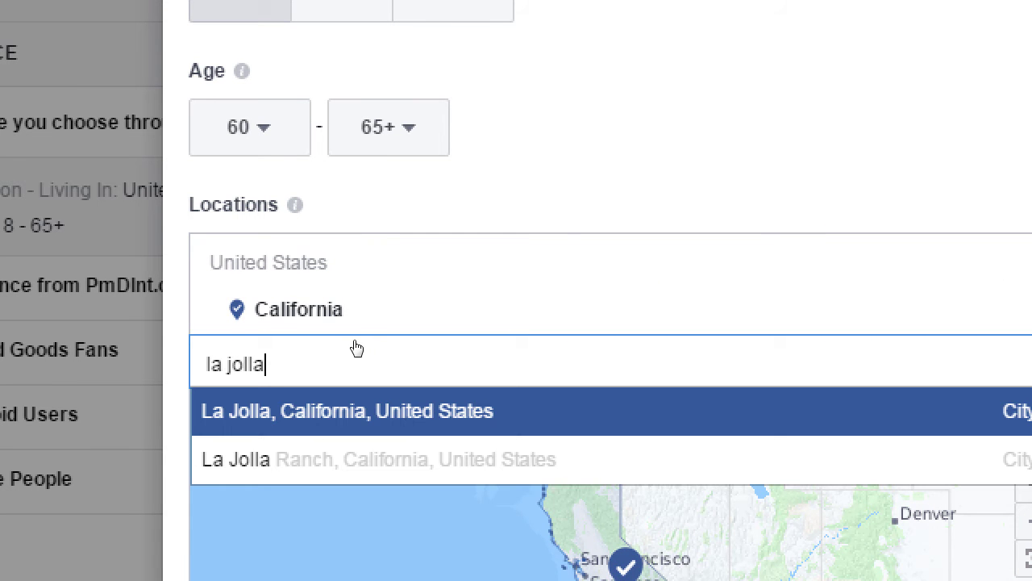
key("Return")
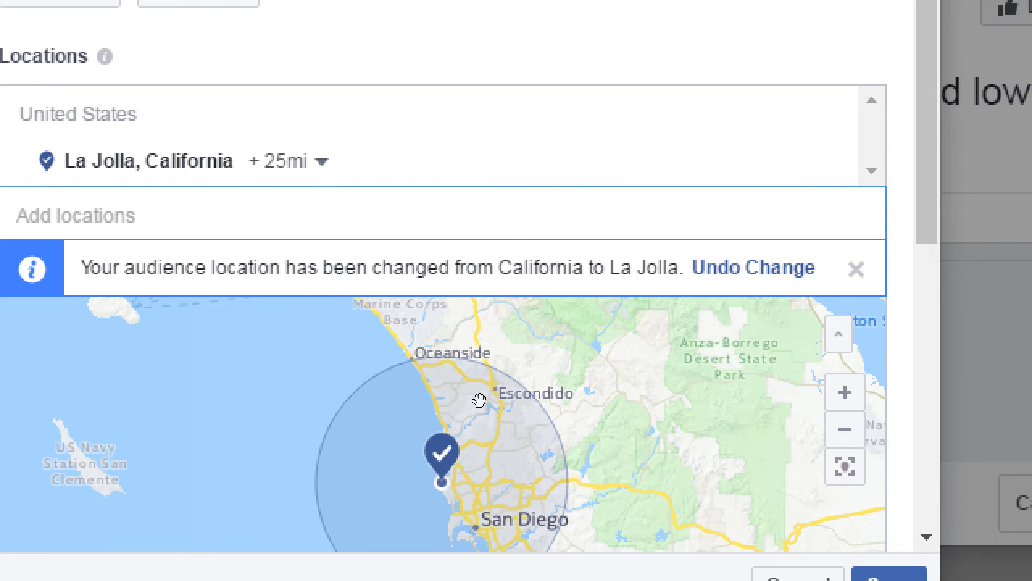
- Set the radius around La Jolla to 10 miles and save the audience
scroll(479, 400, "down", 1)
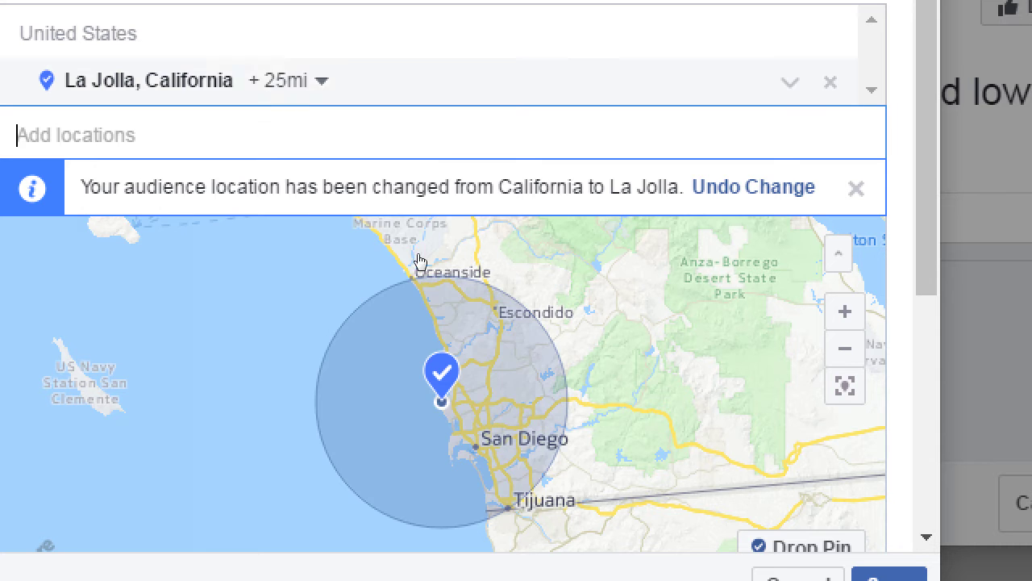
left_click(288, 80)
type("10")
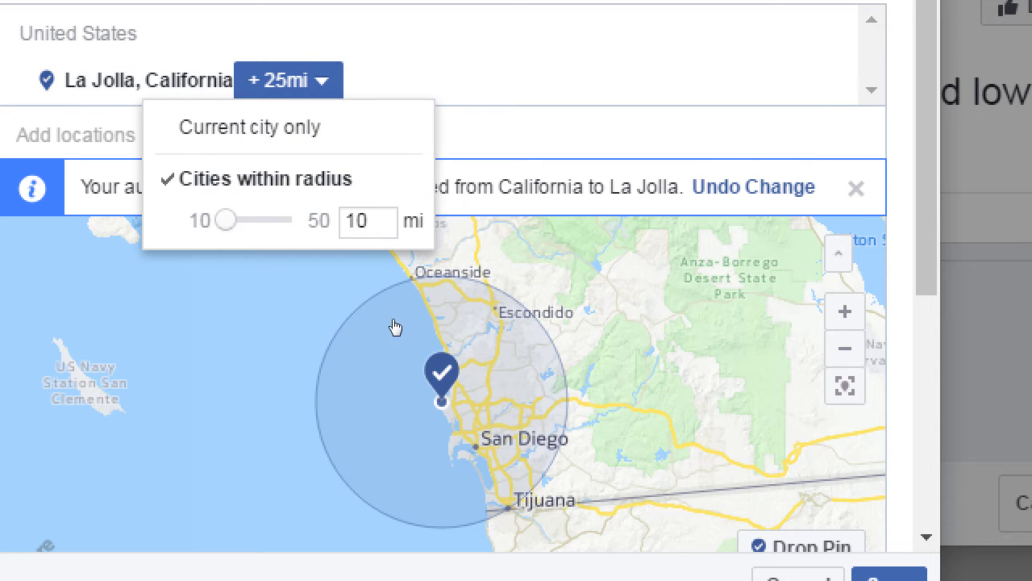
left_click(375, 317)
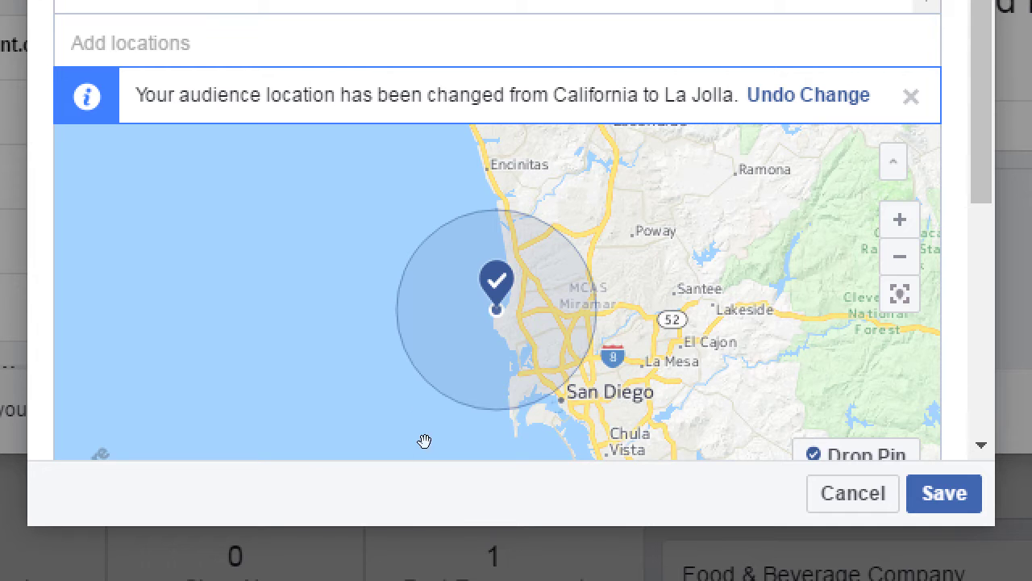
key("Return")
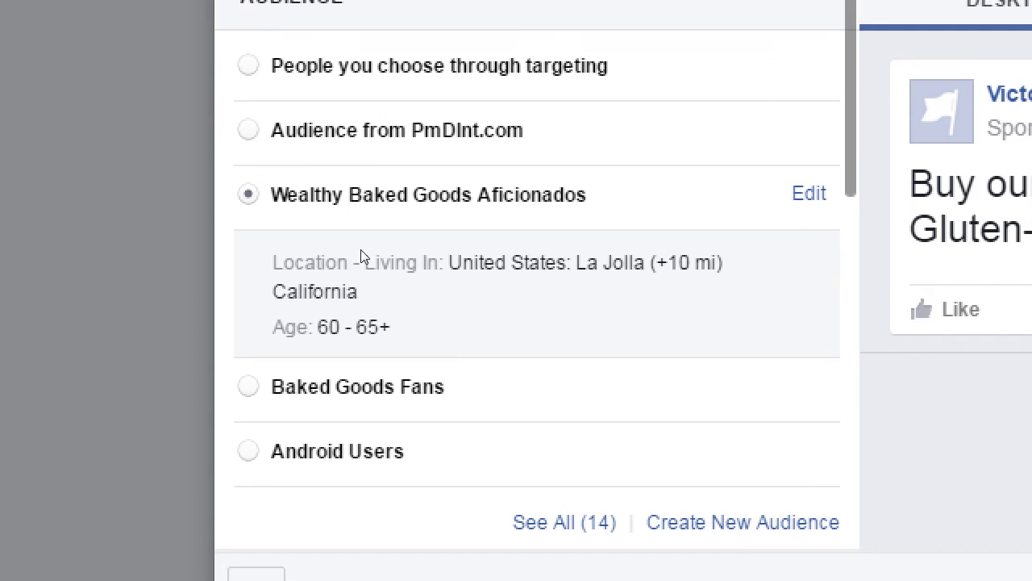
- Reopen the Wealthy Baked Goods Aficionados audience for editing and open the category list under Detailed Targeting
left_click(816, 151)
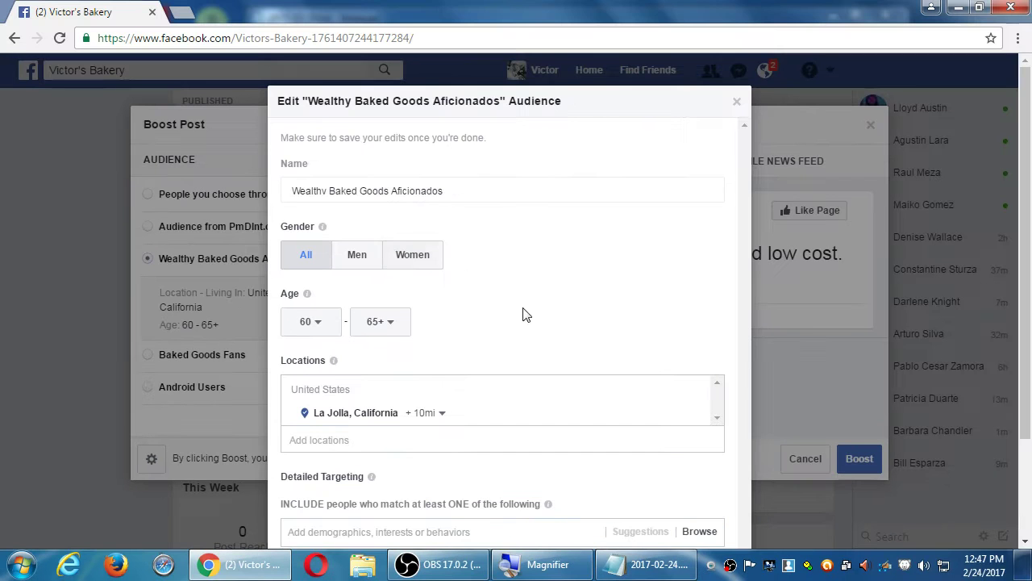
scroll(516, 313, "down", 3)
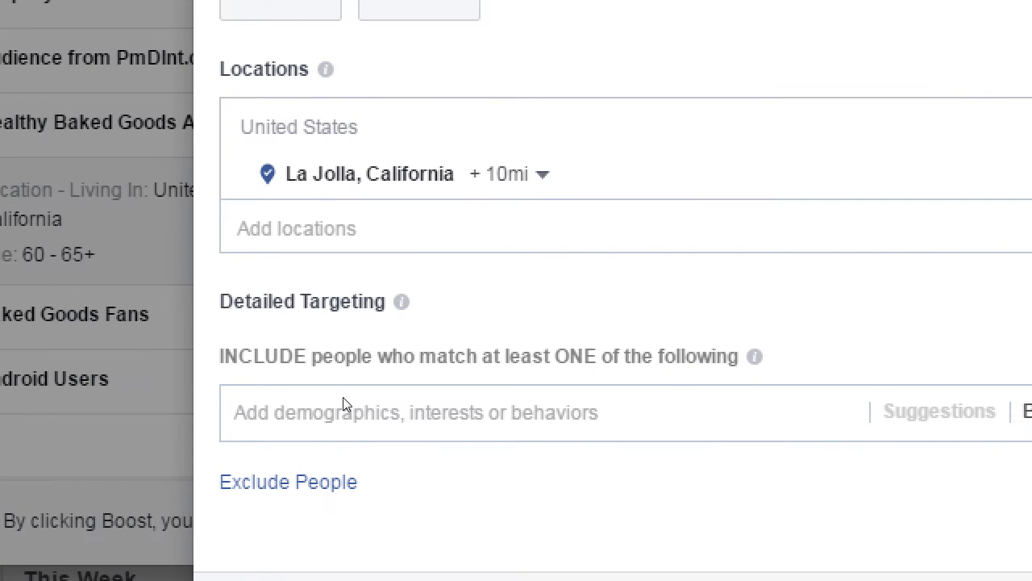
left_click(350, 399)
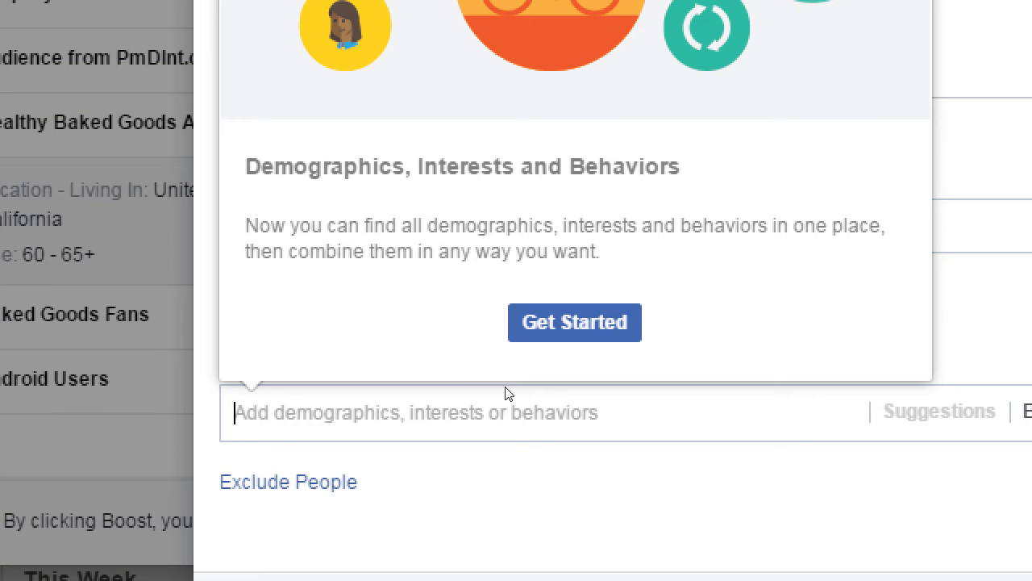
left_click(575, 322)
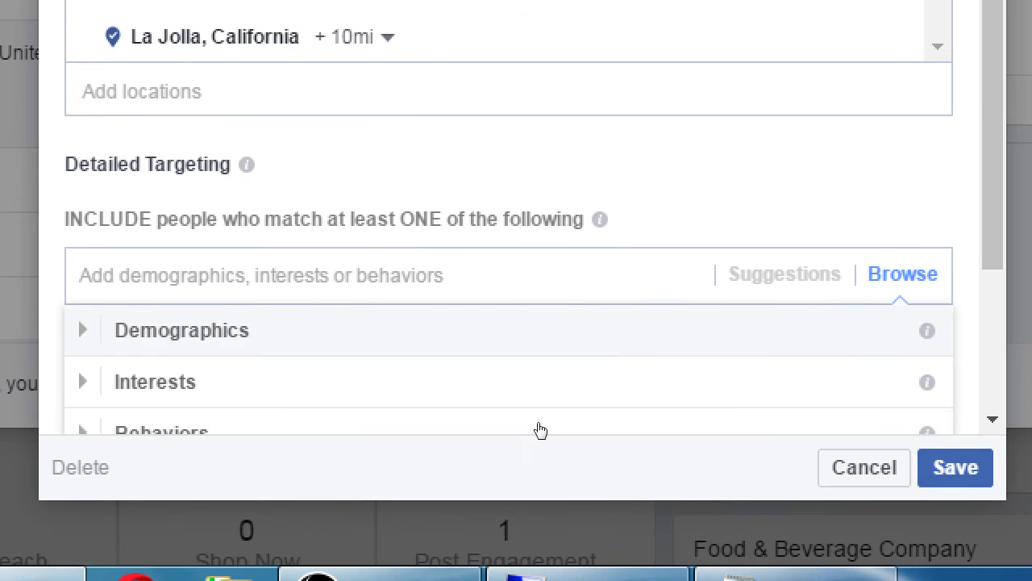
- Look through the Demographics categories, and add the Food Network interest to the audience's detailed targeting
key("Down")
key("Return")
scroll(290, 432, "down", 2)
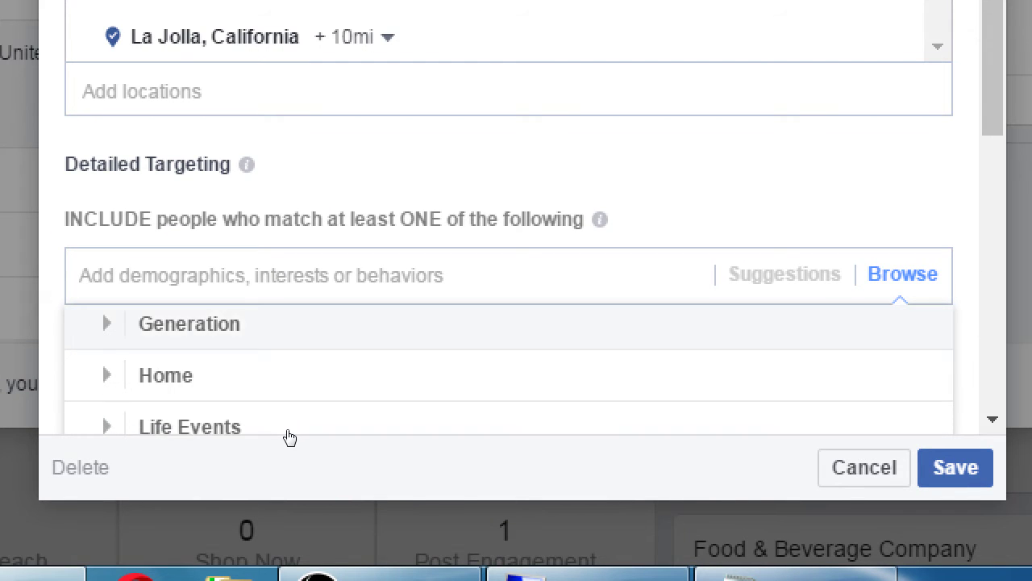
scroll(290, 432, "down", 1)
scroll(353, 409, "up", 3)
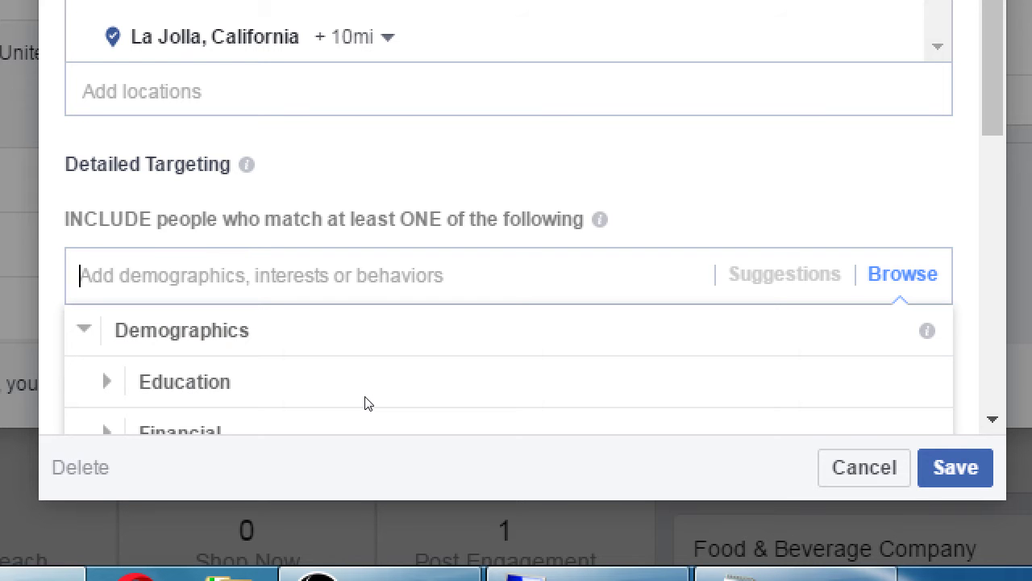
type("food netwo")
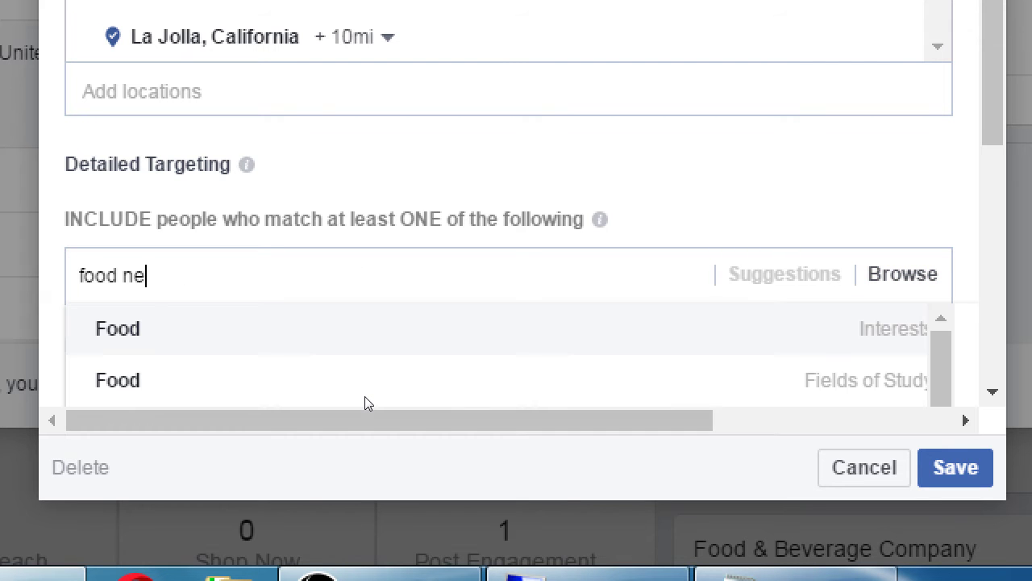
type("rk")
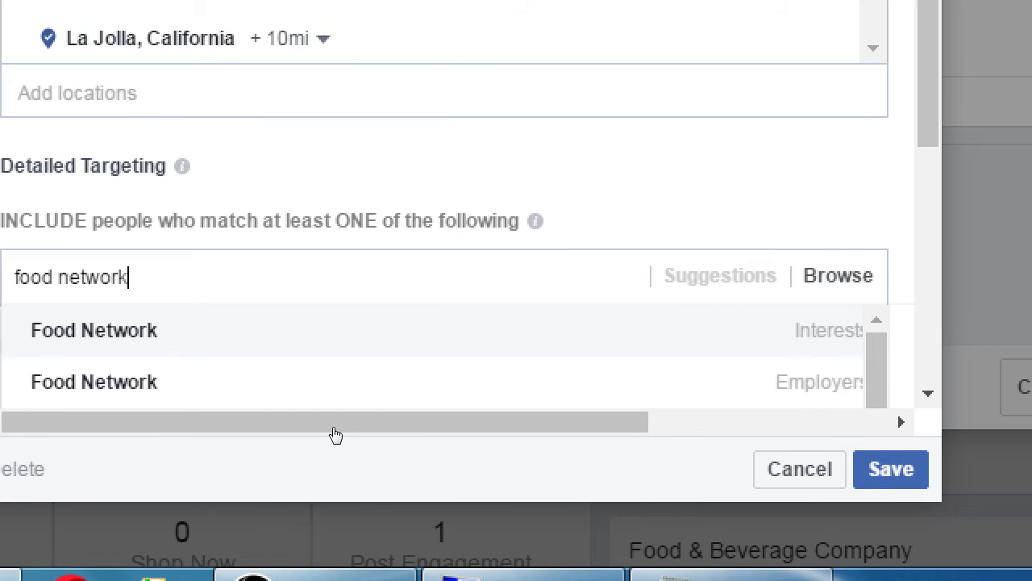
key("Return")
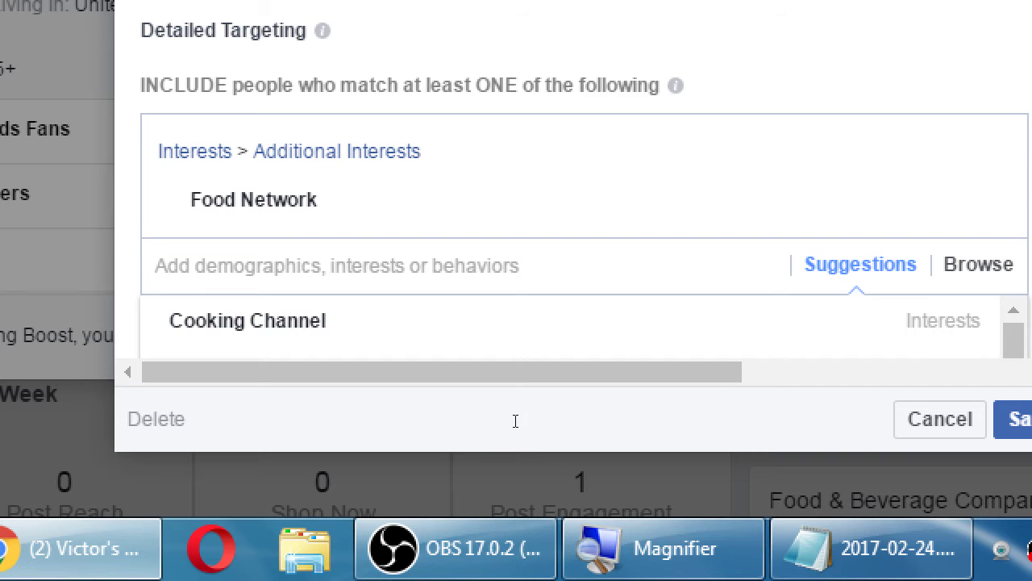
- Search the detailed targeting options for "fancy ingredients" and clear the search text
type("fa")
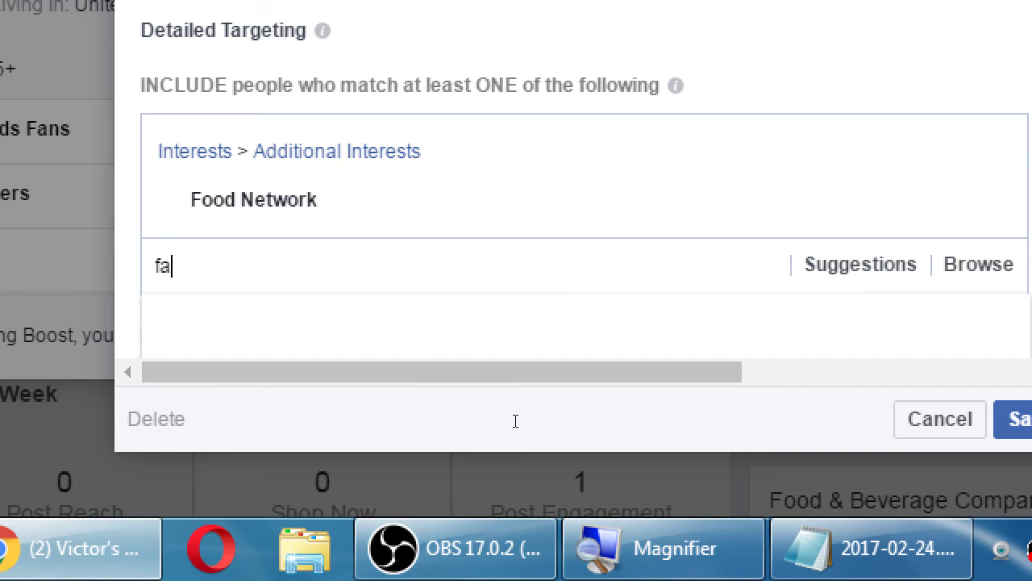
type("ncy ingredients")
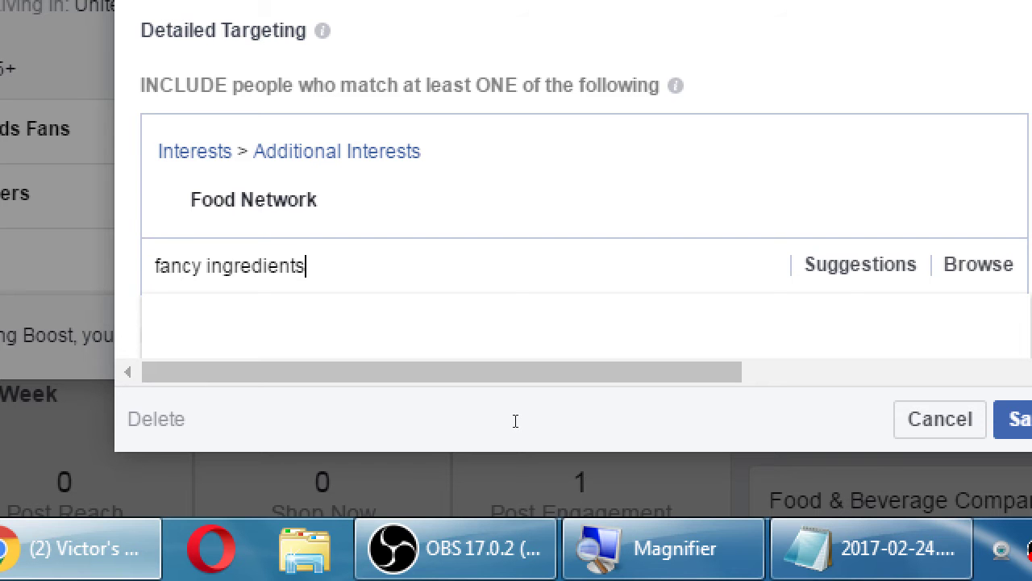
key("BackSpace")
key("BackSpace")
key("BackSpace")
key("BackSpace")
key("BackSpace")
key("BackSpace")
key("BackSpace")
key("BackSpace")
key("BackSpace")
key("BackSpace")
key("BackSpace")
key("BackSpace")
key("BackSpace")
key("BackSpace")
key("BackSpace")
key("BackSpace")
key("BackSpace")
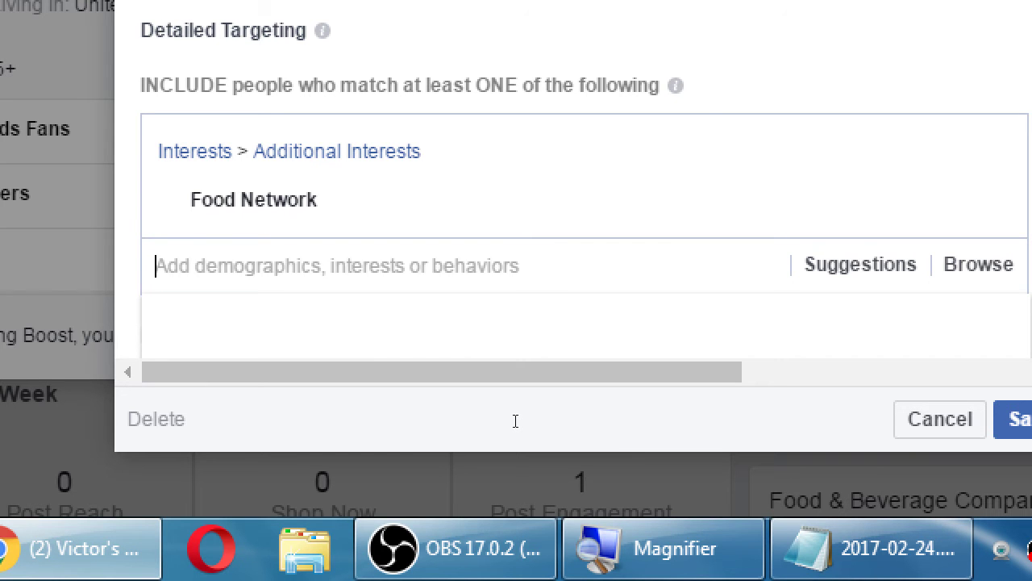
- Search the targeting options for "organic ingredients" and add the Natural and organics behavior
type("organic ")
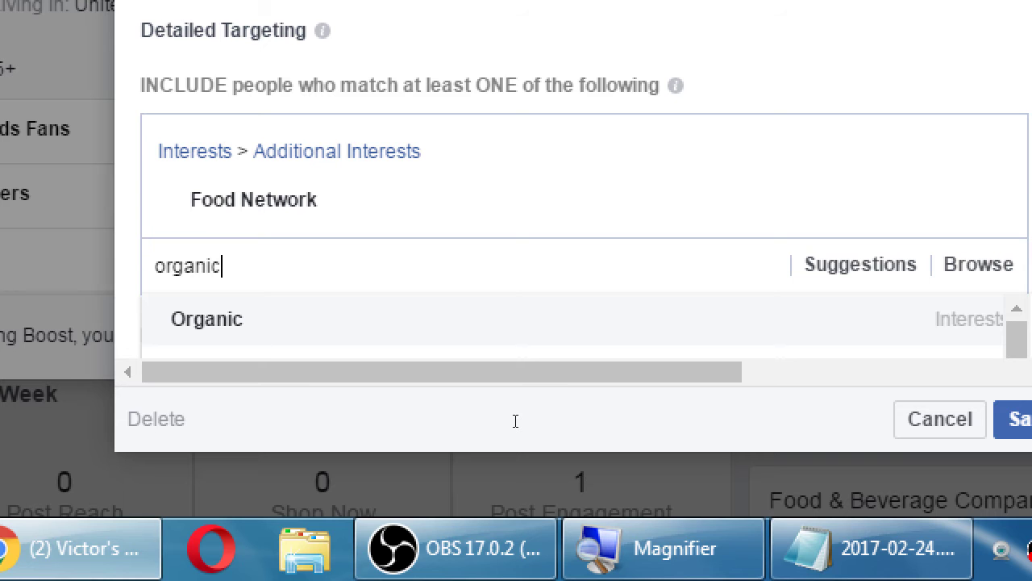
type("in")
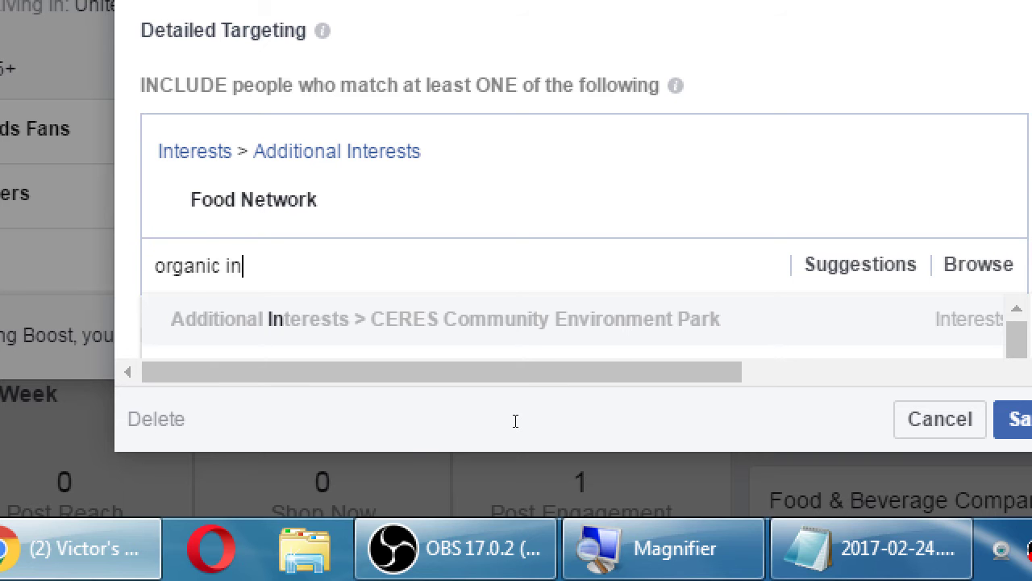
type("gredients")
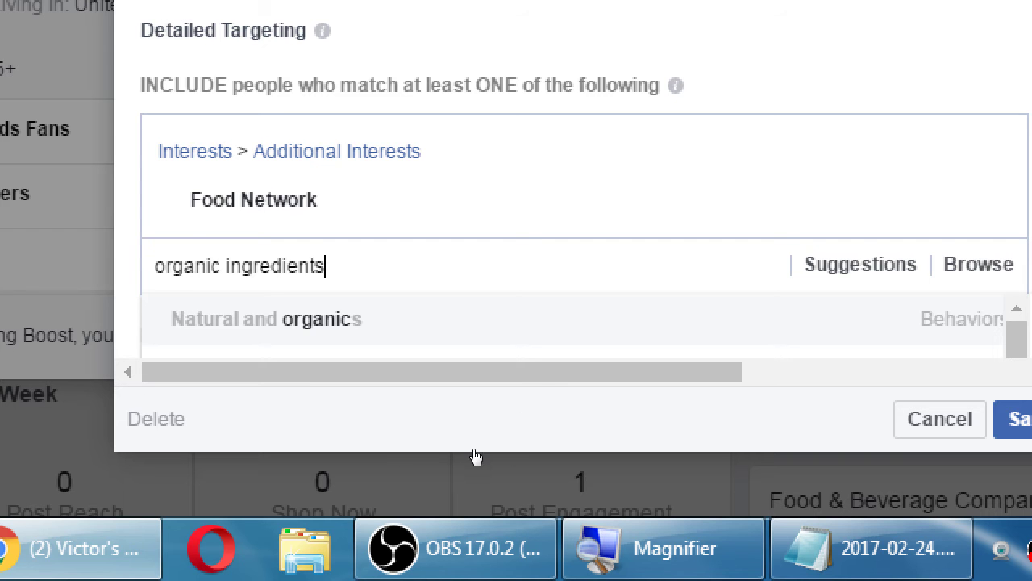
key("Return")
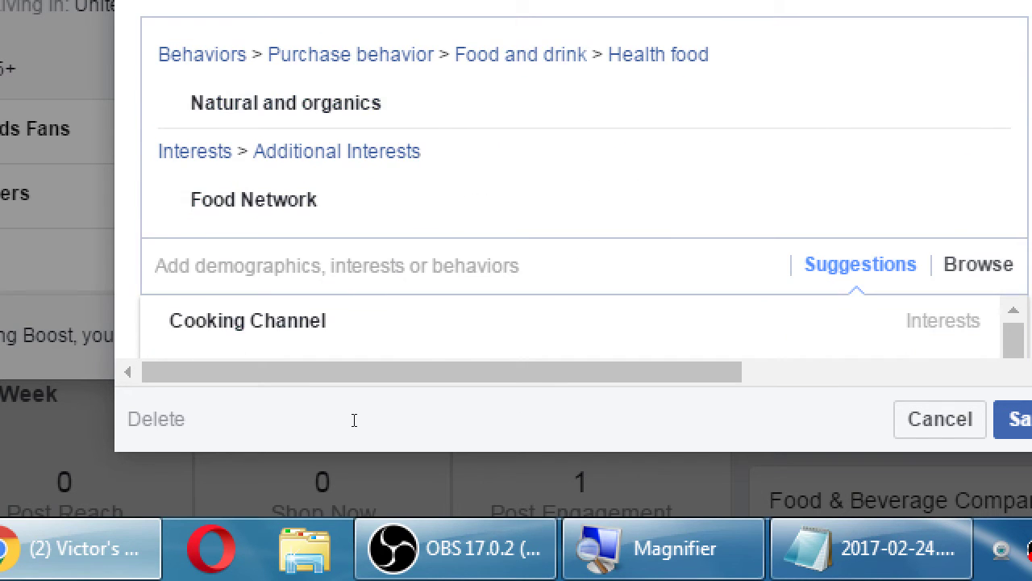
- Add the Wealth interest to the detailed targeting and restore the normal screen magnification
type("wealth")
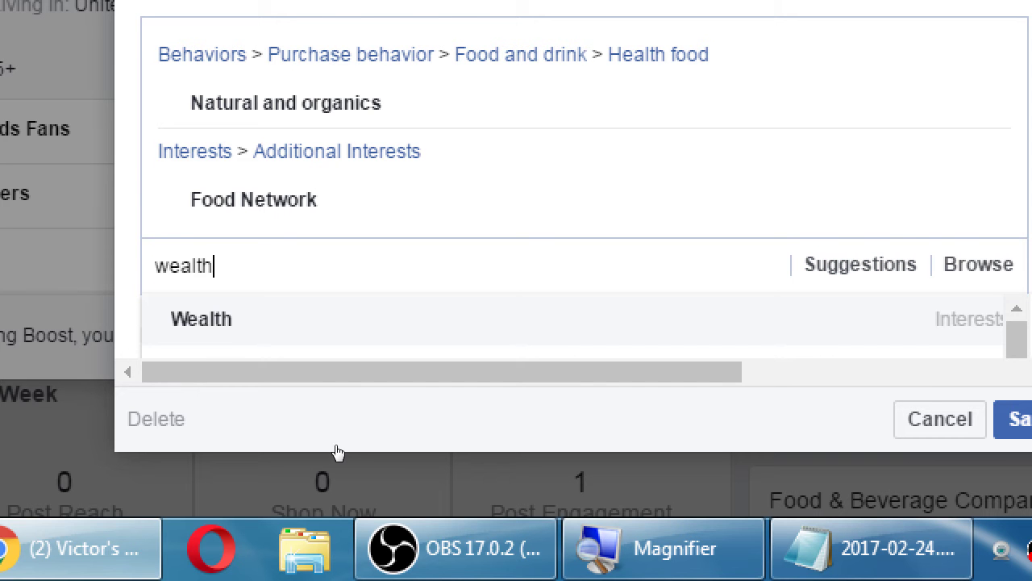
key("Return")
key("super+minus")
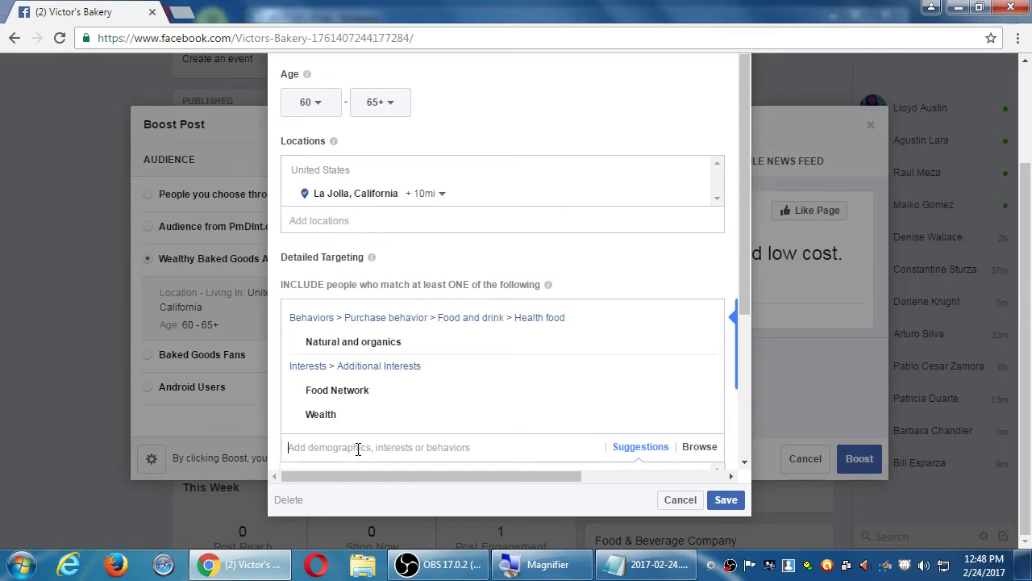
- Review the suggested targeting options and the tip beside the inclusion list, and save the audience
scroll(611, 325, "down", 1)
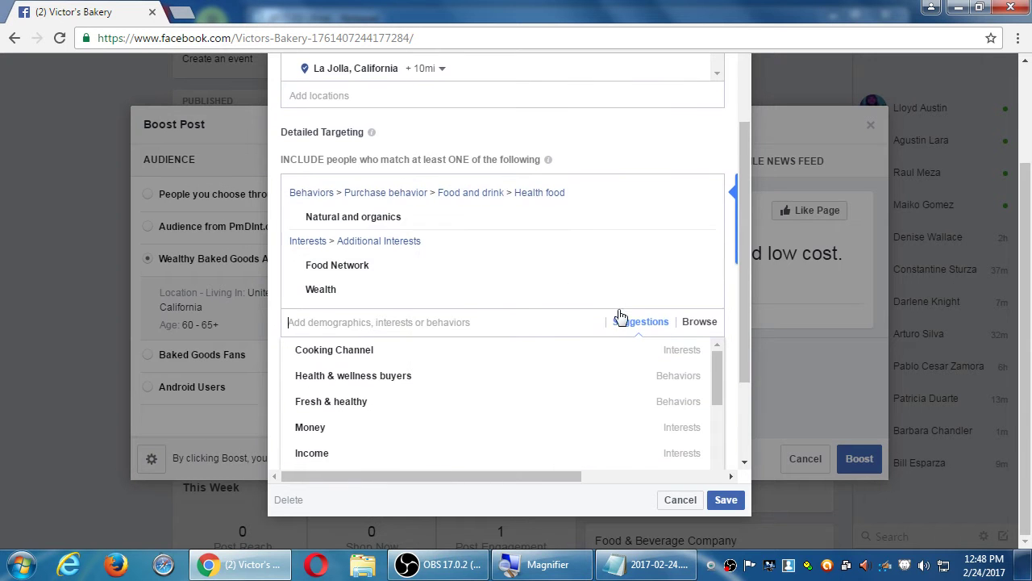
left_click(663, 150)
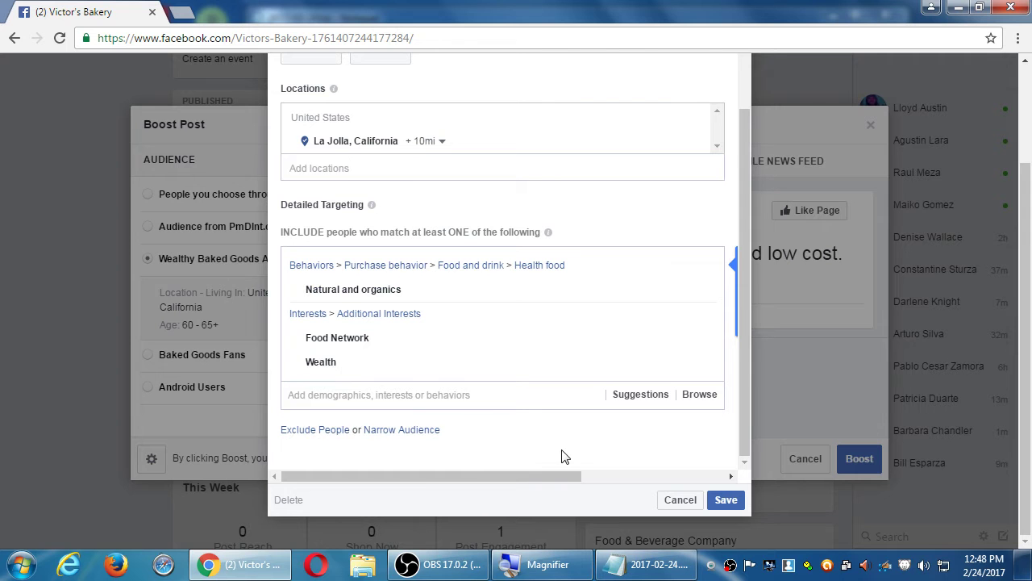
left_click_drag(558, 473, 623, 480)
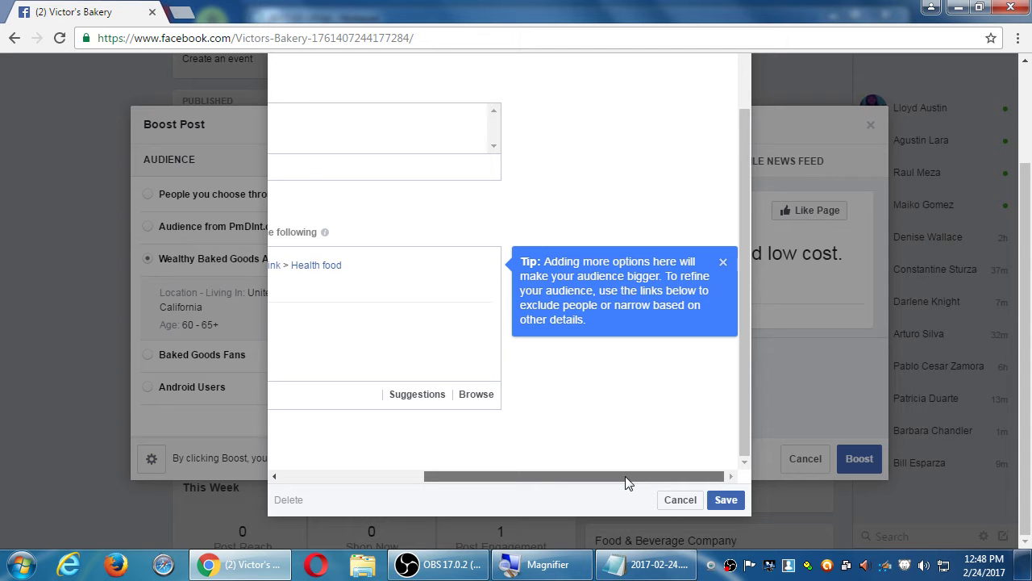
left_click_drag(628, 482, 363, 489)
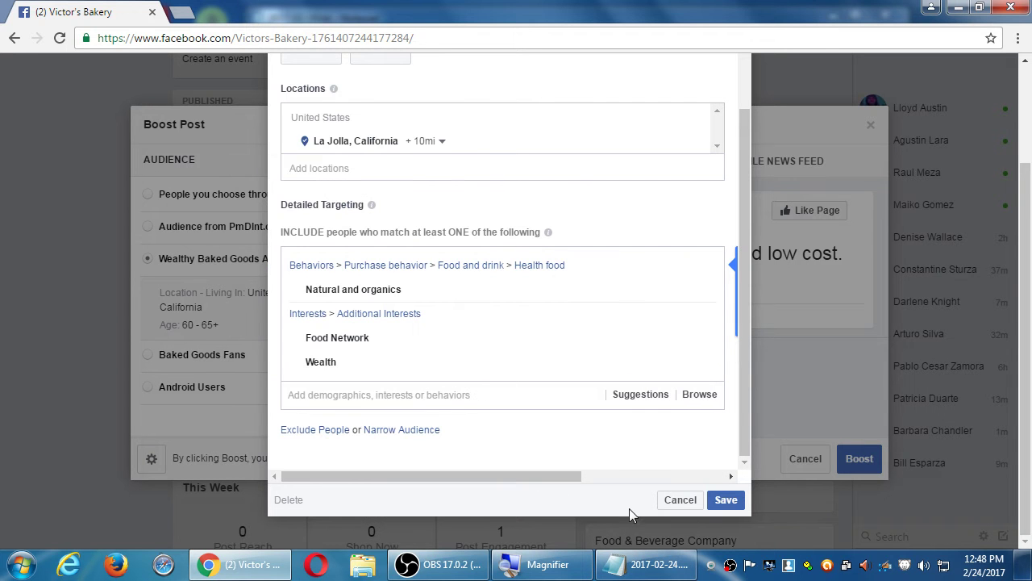
left_click(726, 500)
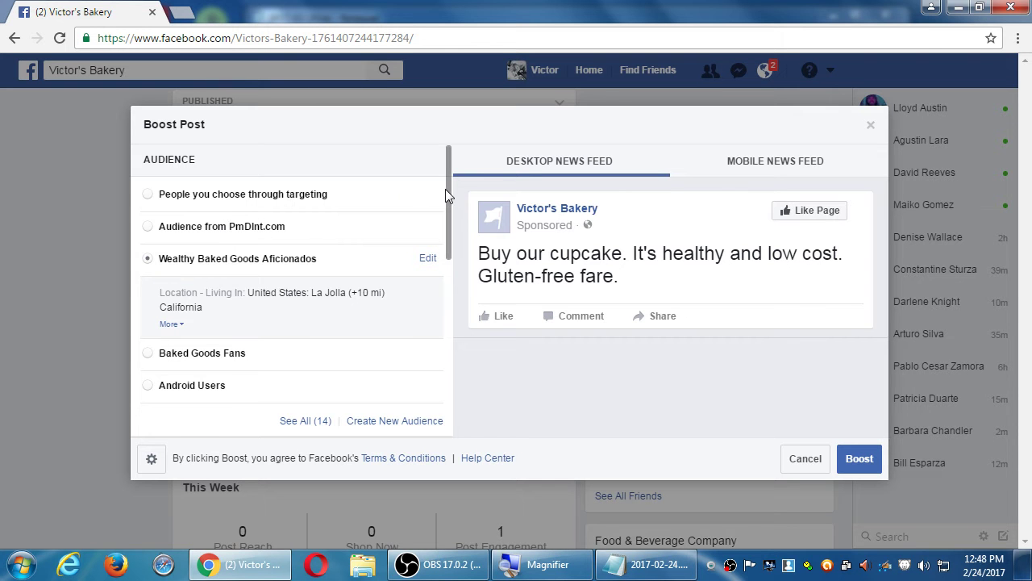
- Try total budgets of $5.00 and $150.00 for the boost to compare the estimated people reached
left_click_drag(448, 194, 427, 293)
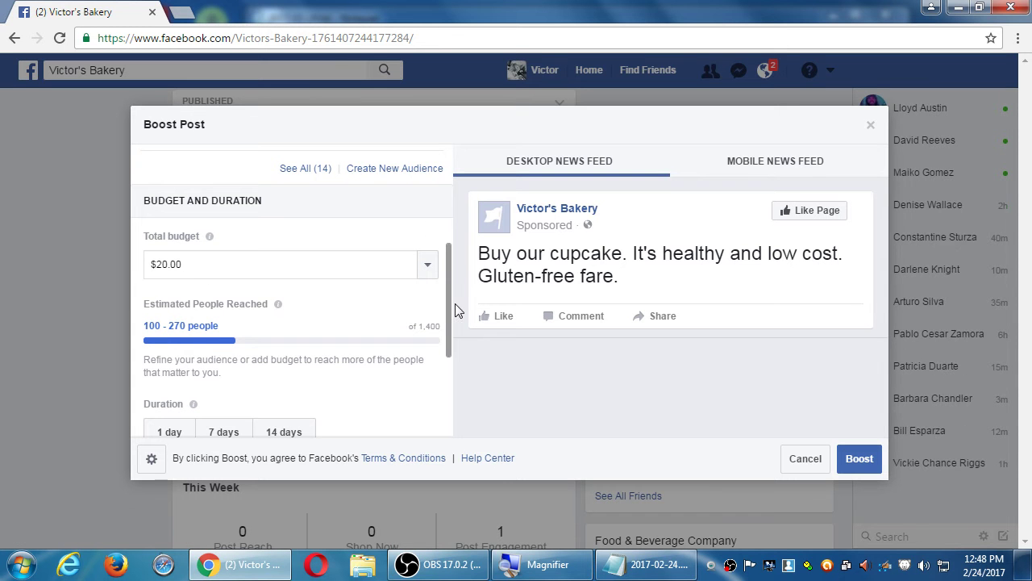
left_click_drag(446, 306, 446, 323)
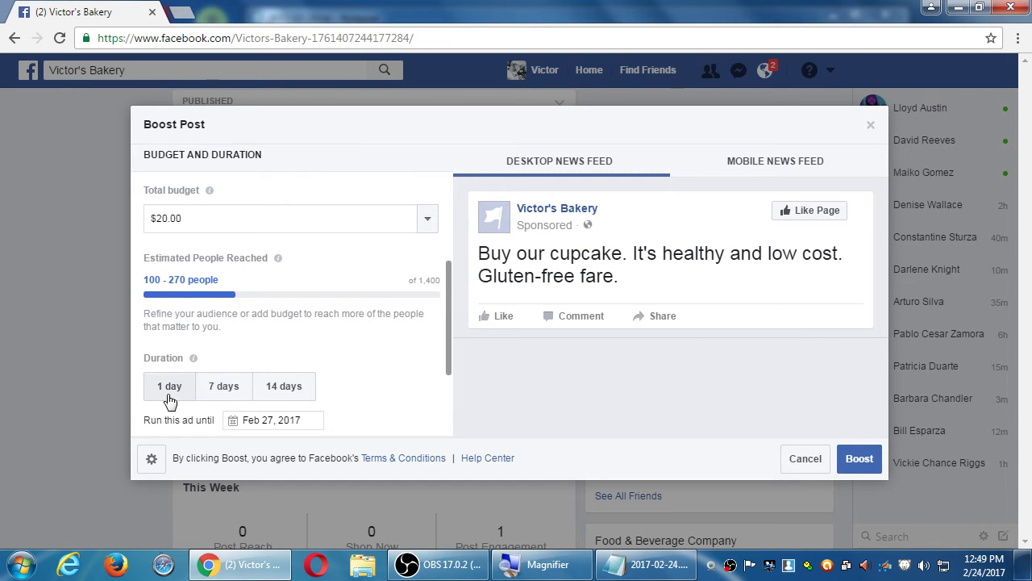
left_click(427, 218)
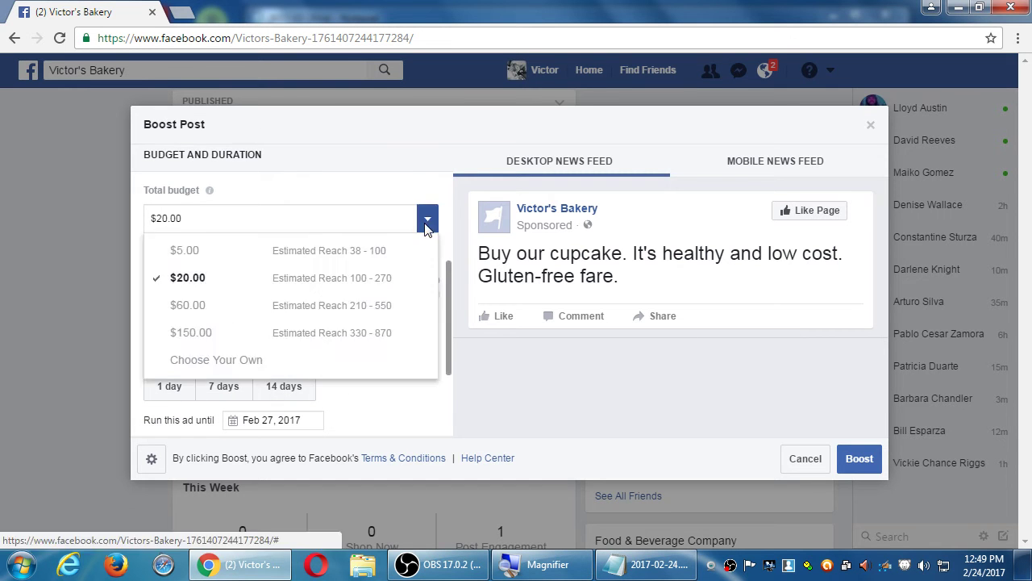
left_click(313, 260)
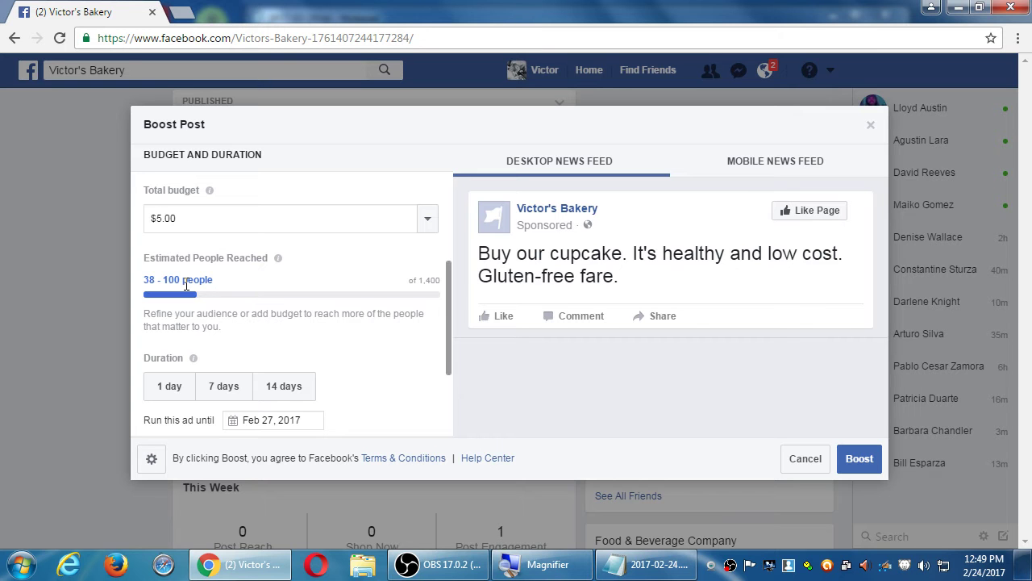
left_click(425, 222)
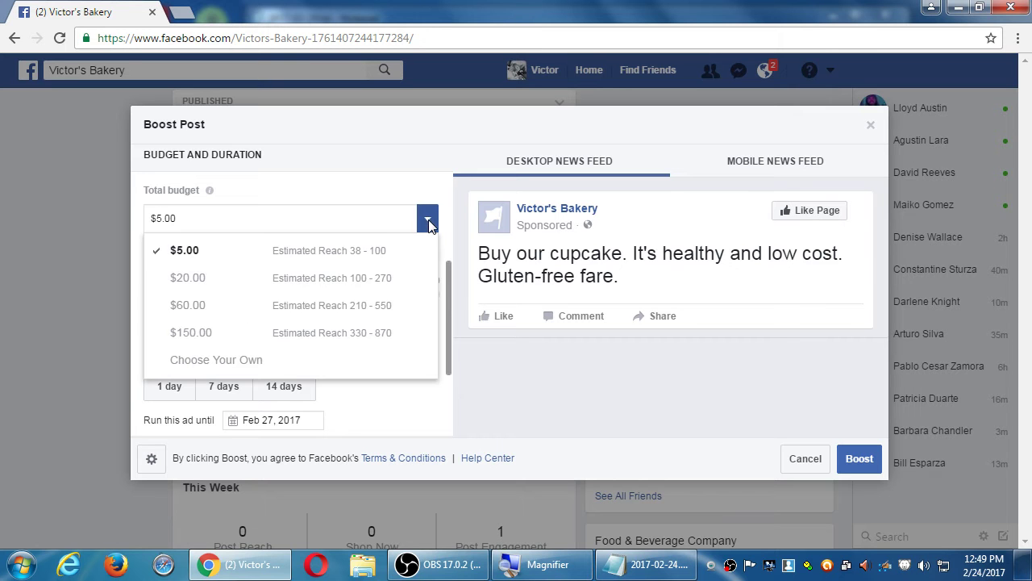
left_click(237, 338)
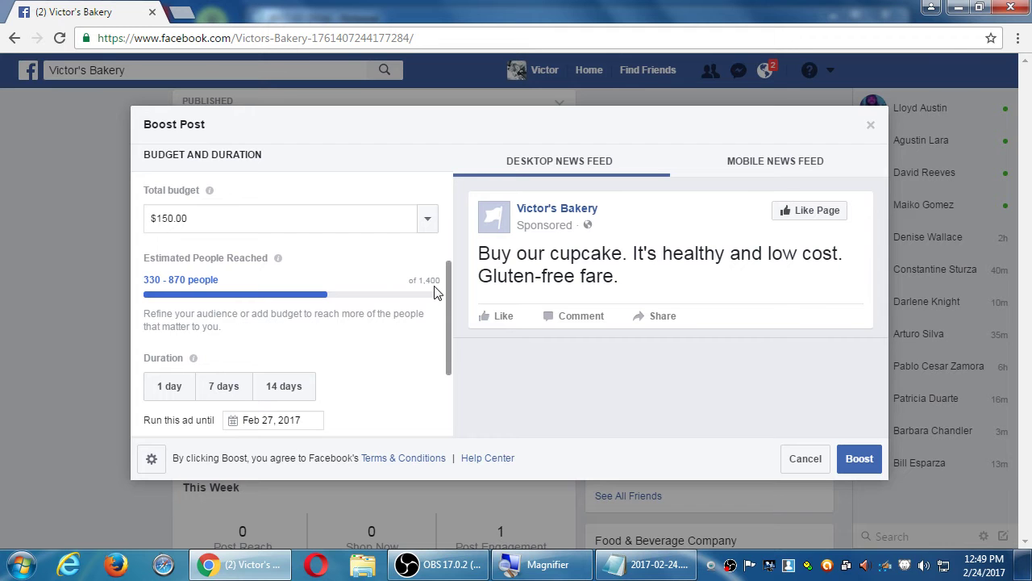
- Set a custom total budget of $1.00 and a duration of 1 day for the boost
left_click(428, 218)
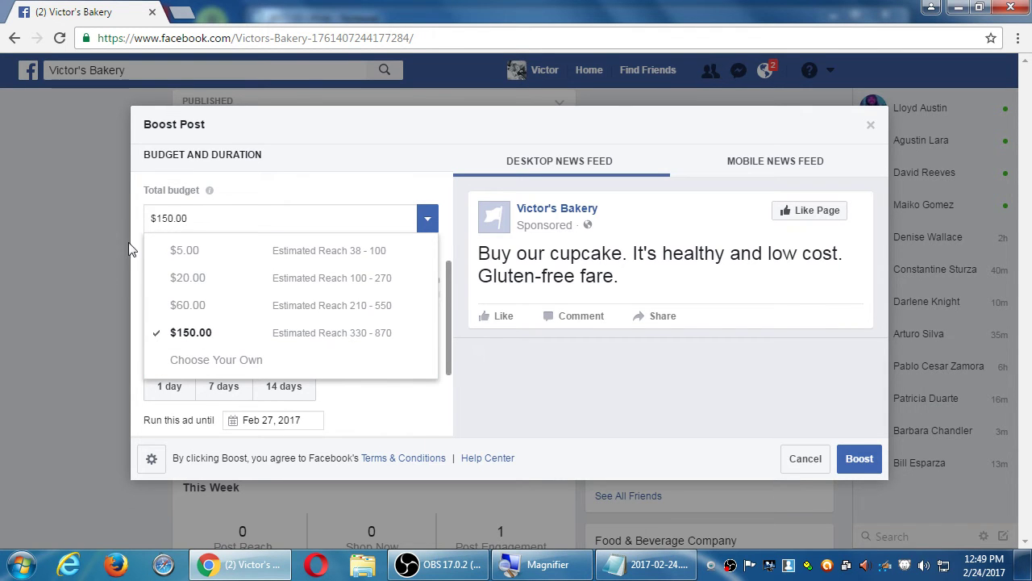
left_click(234, 361)
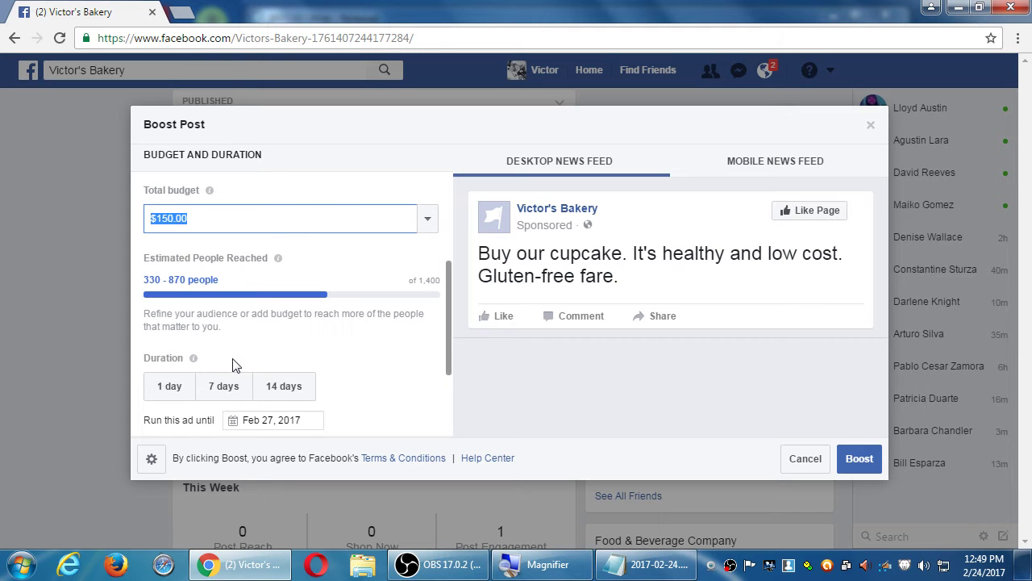
type("1")
key("Tab")
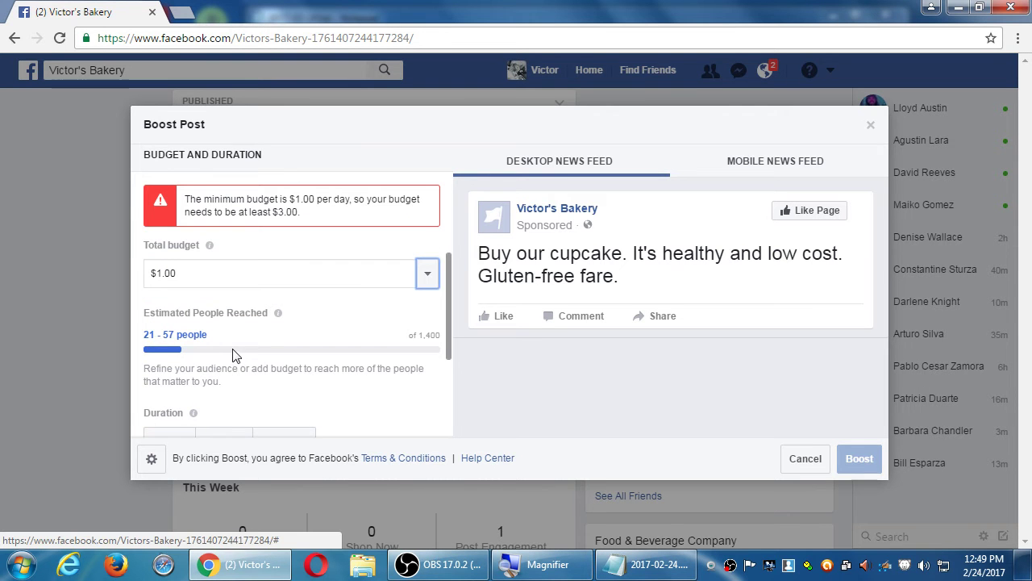
scroll(234, 355, "down", 1)
left_click(174, 399)
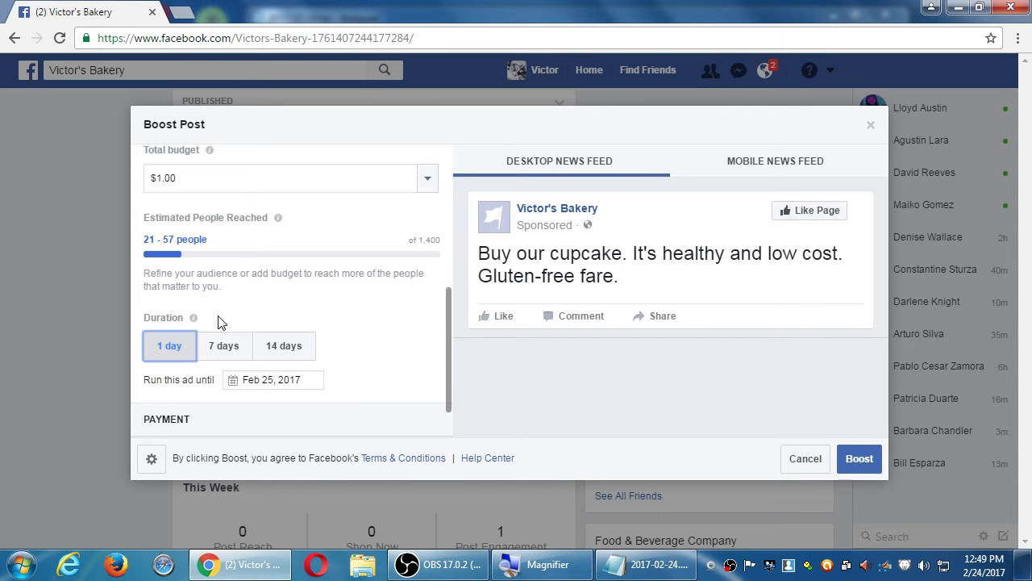
scroll(218, 323, "down", 1)
scroll(194, 306, "up", 2)
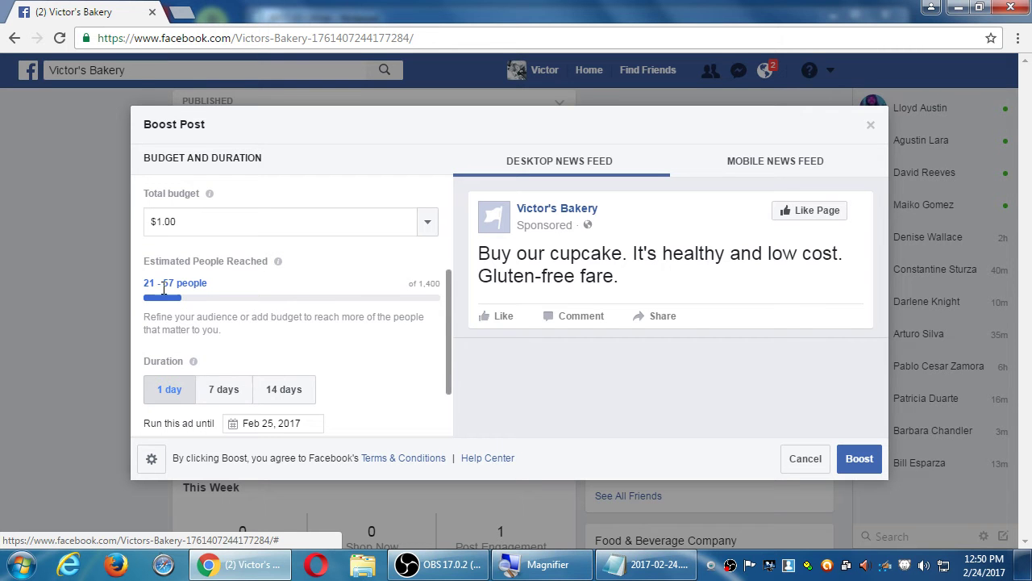
- Set the boost's duration to 14 days and its total budget to $14.00
mouse_move(220, 371)
left_click(277, 391)
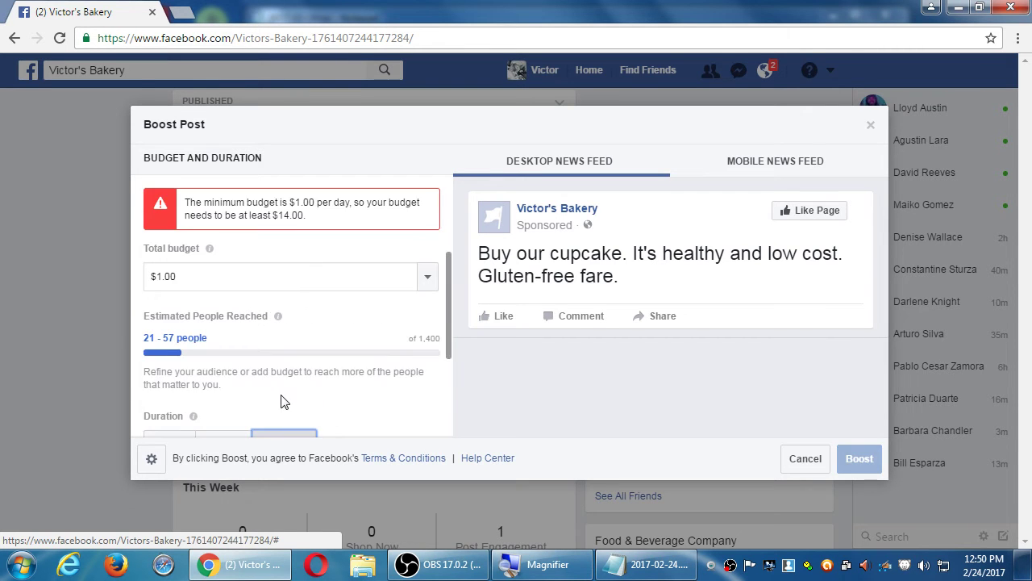
scroll(282, 395, "down", 2)
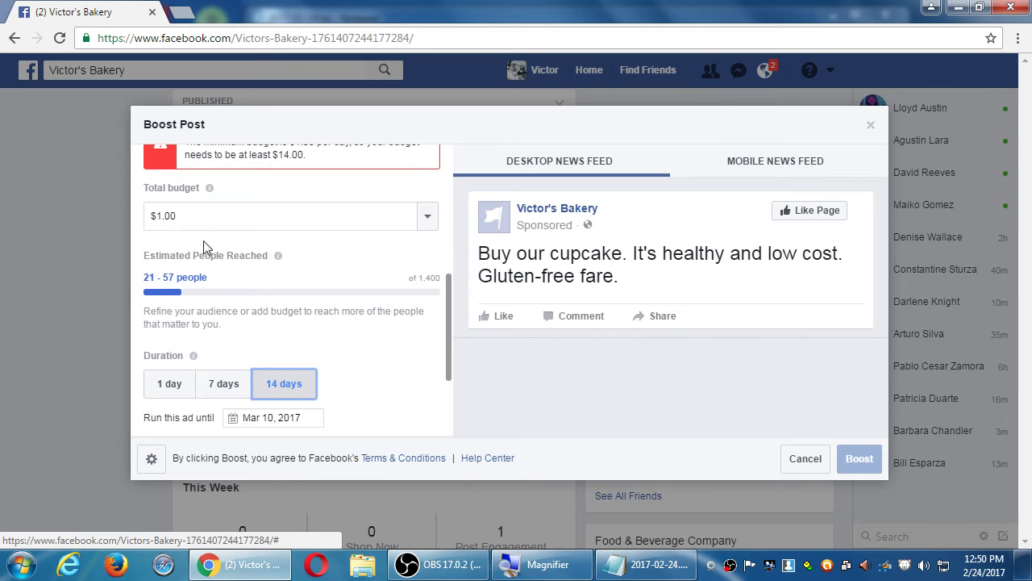
left_click(179, 216)
key("ctrl+a")
type("14")
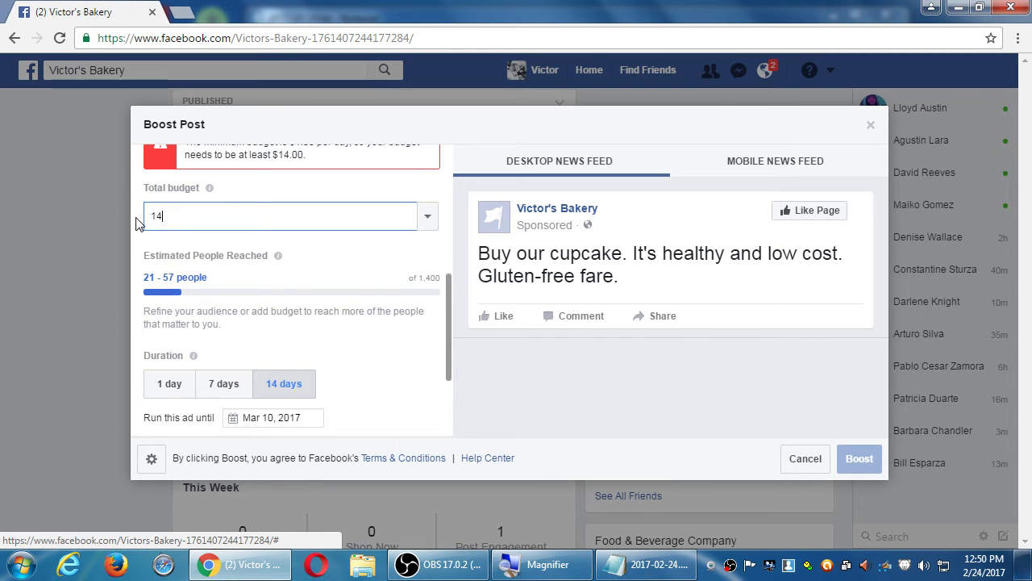
key("Tab")
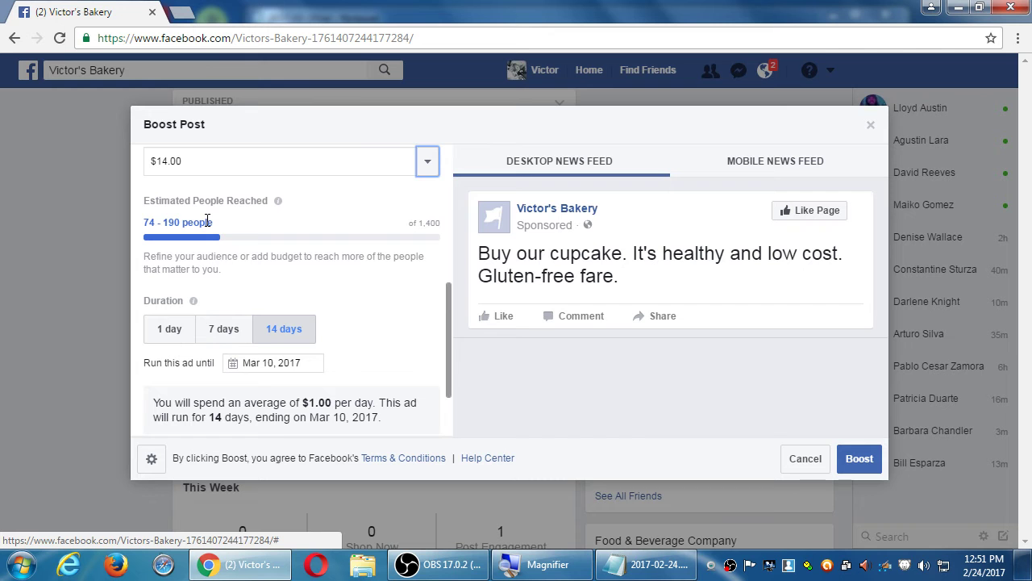
- Try a total budget of $1,234.56 for the 14-day boost
left_click(427, 162)
left_click(242, 330)
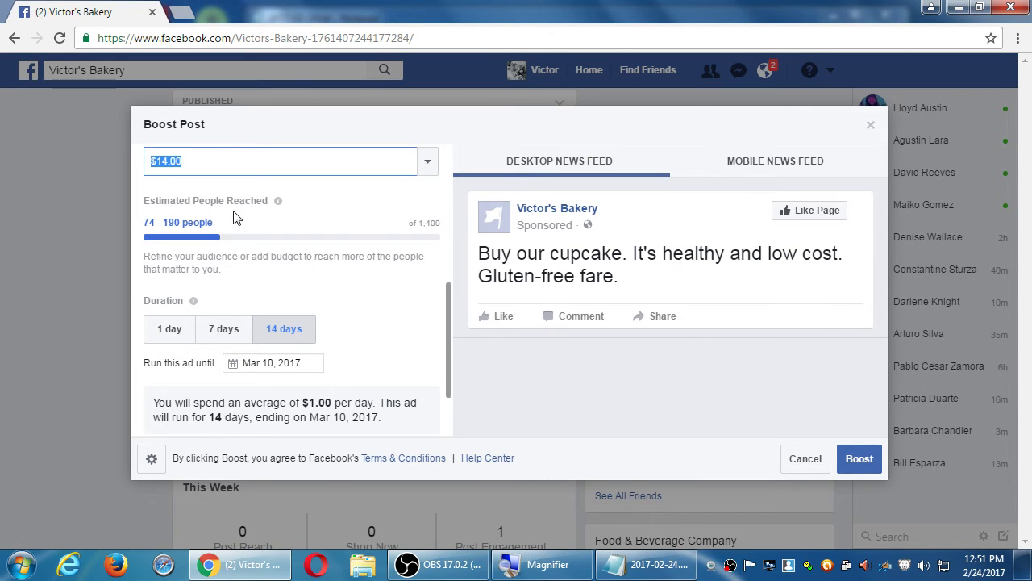
type("12")
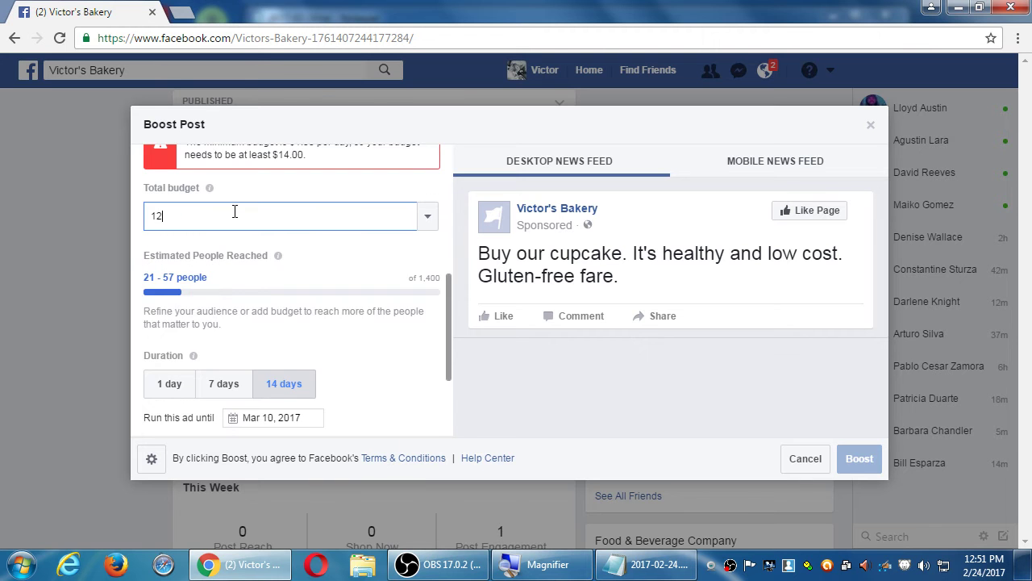
type("34.55")
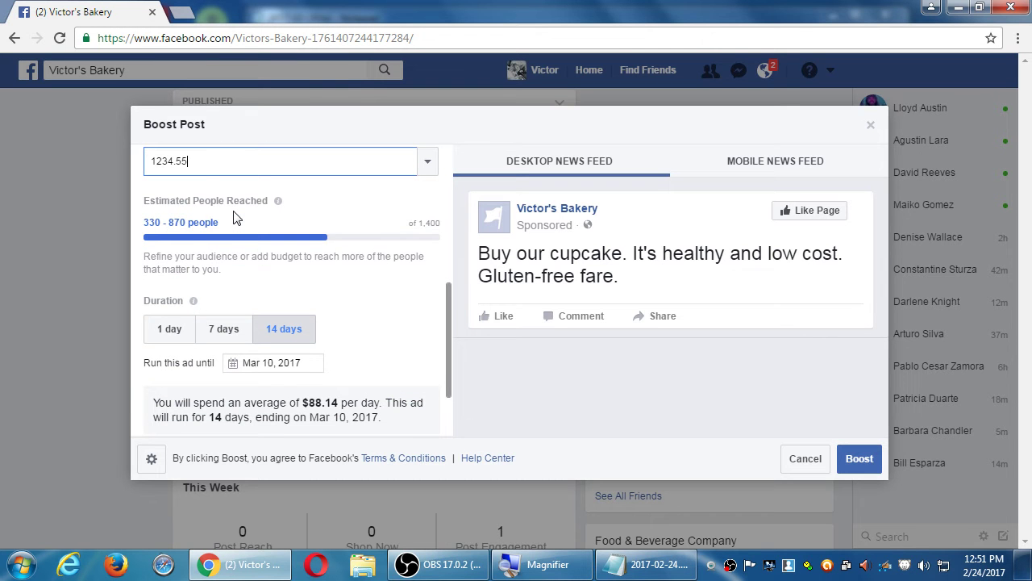
key("BackSpace")
type("6")
key("Tab")
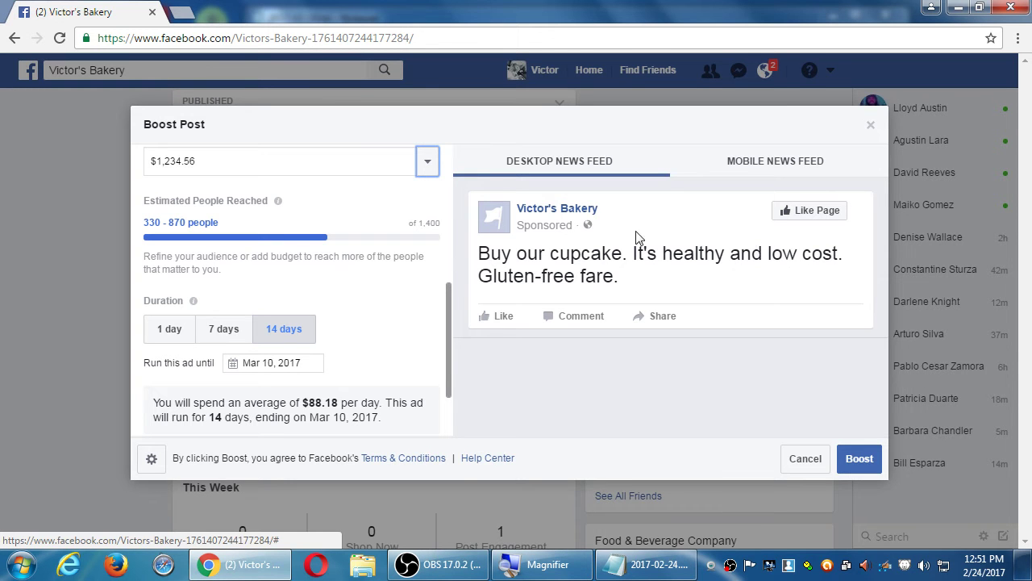
- Set the boost's total budget to $1.00 and its duration to 1 day
left_click_drag(450, 302, 449, 338)
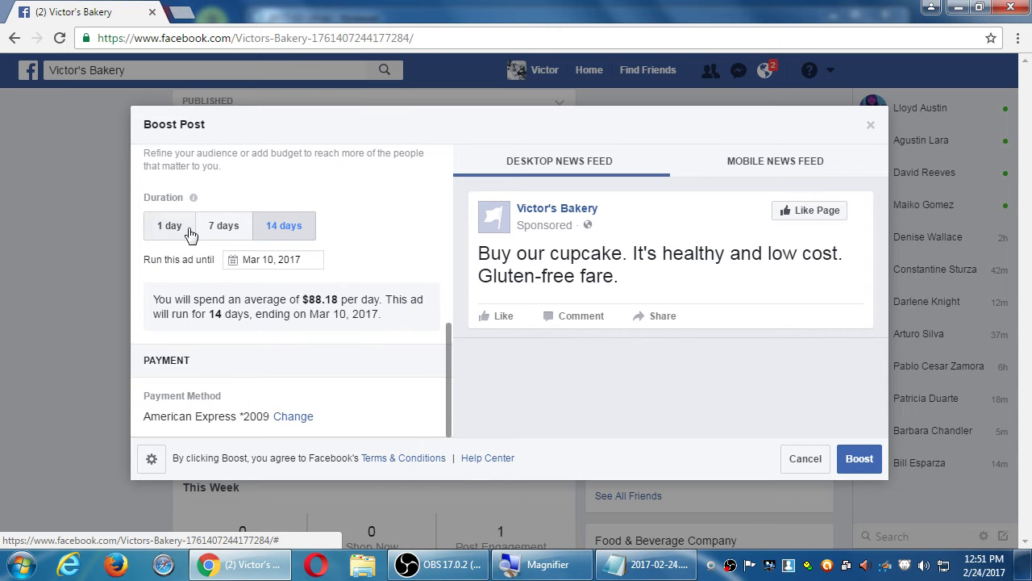
scroll(185, 228, "up", 1)
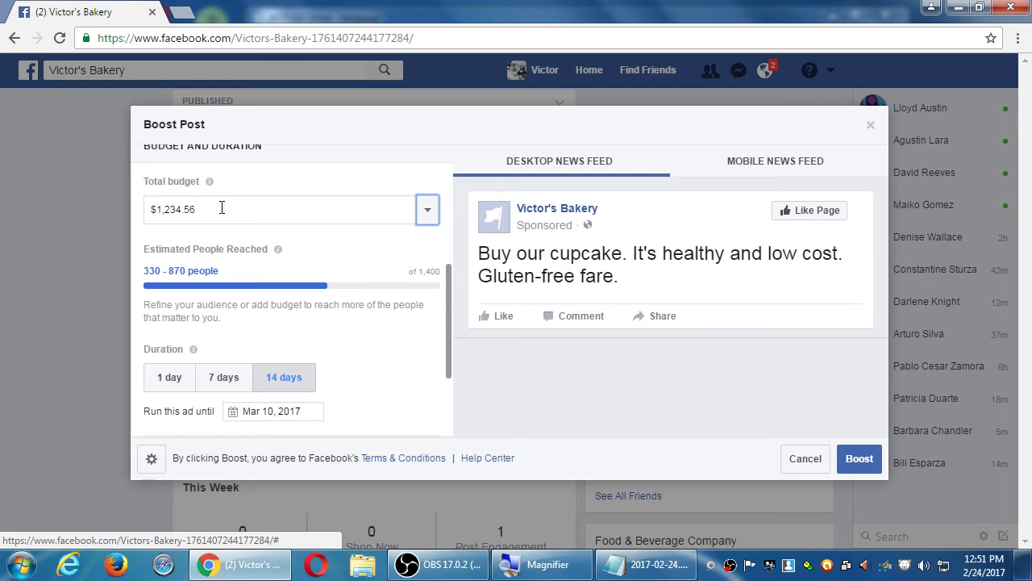
triple_click(221, 209)
type("1")
left_click(151, 349)
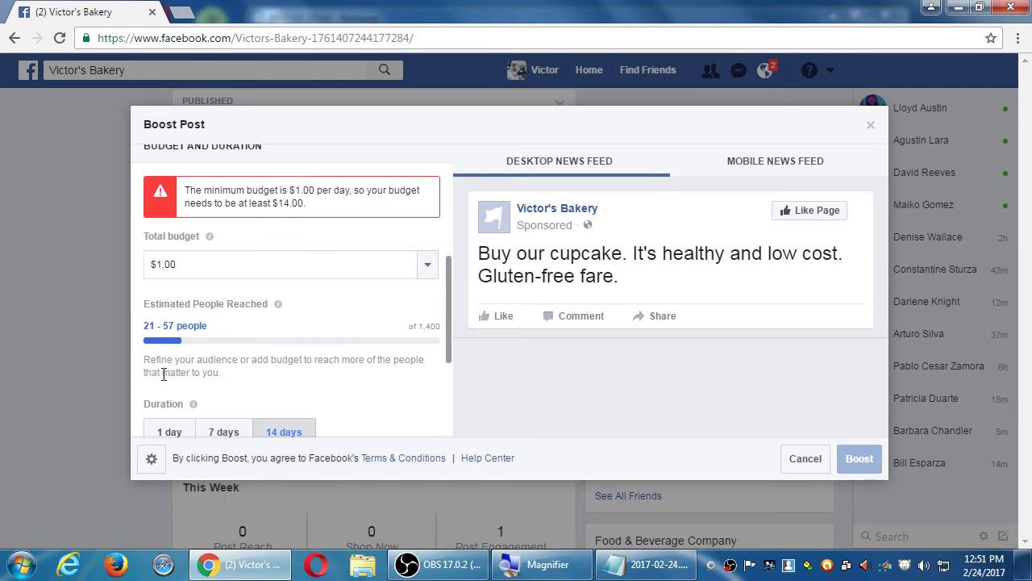
left_click(169, 430)
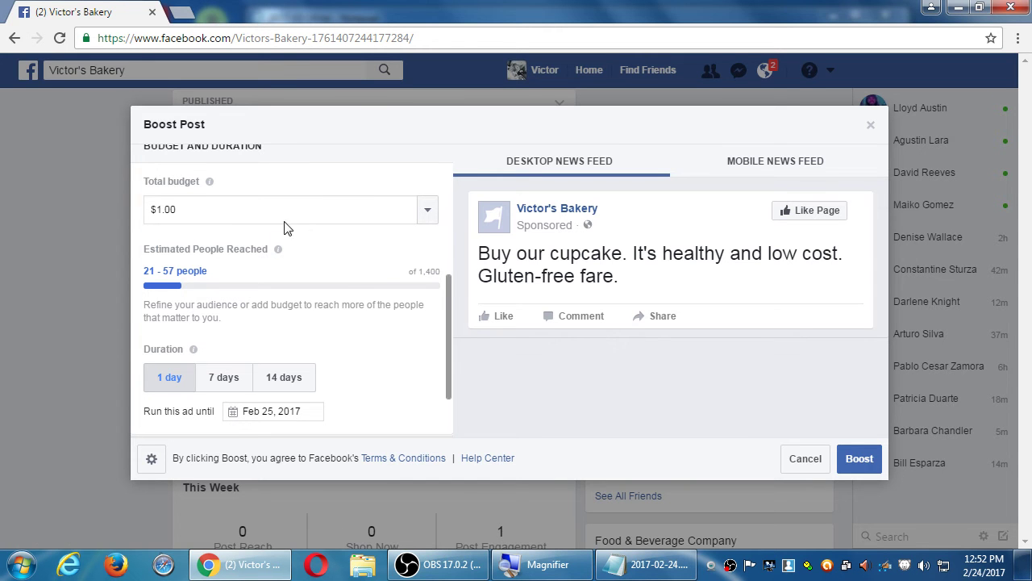
- Set the boost's duration to 7 days and its total budget to $7.00
left_click(225, 384)
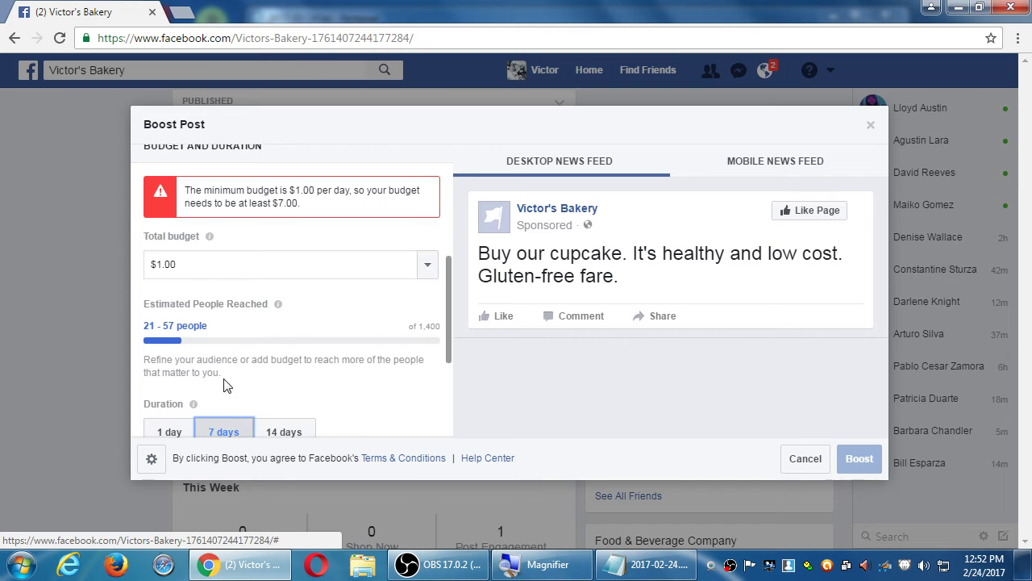
left_click_drag(217, 265, 109, 264)
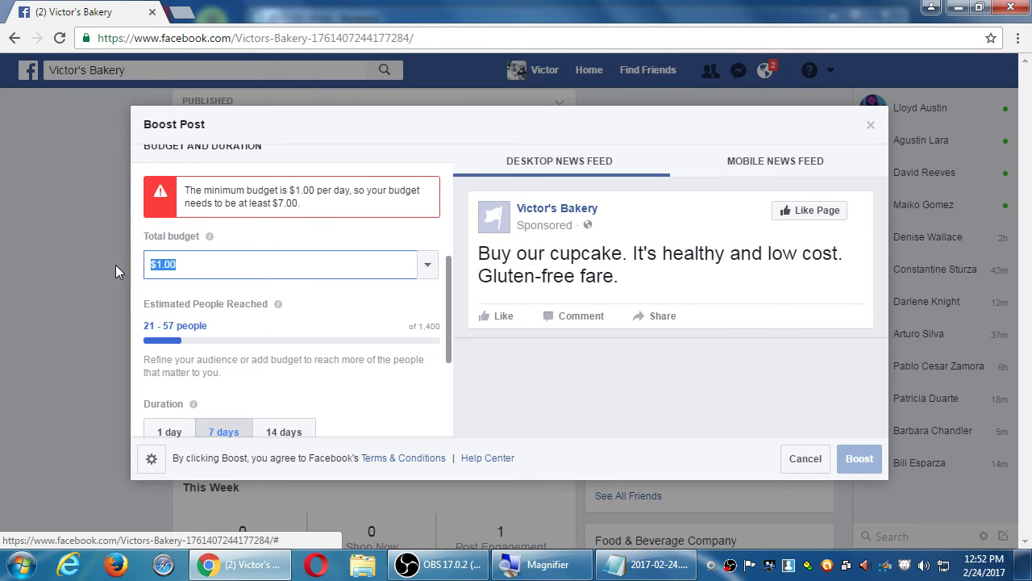
type("7")
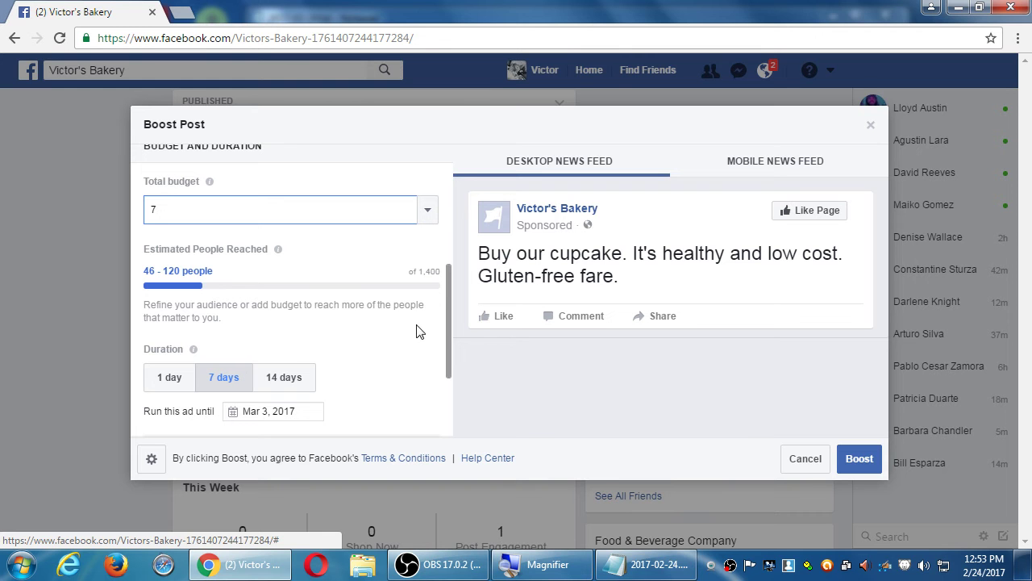
- Switch to the 2017-02-24.txt notes in Notepad
double_click(153, 208)
left_click(670, 571)
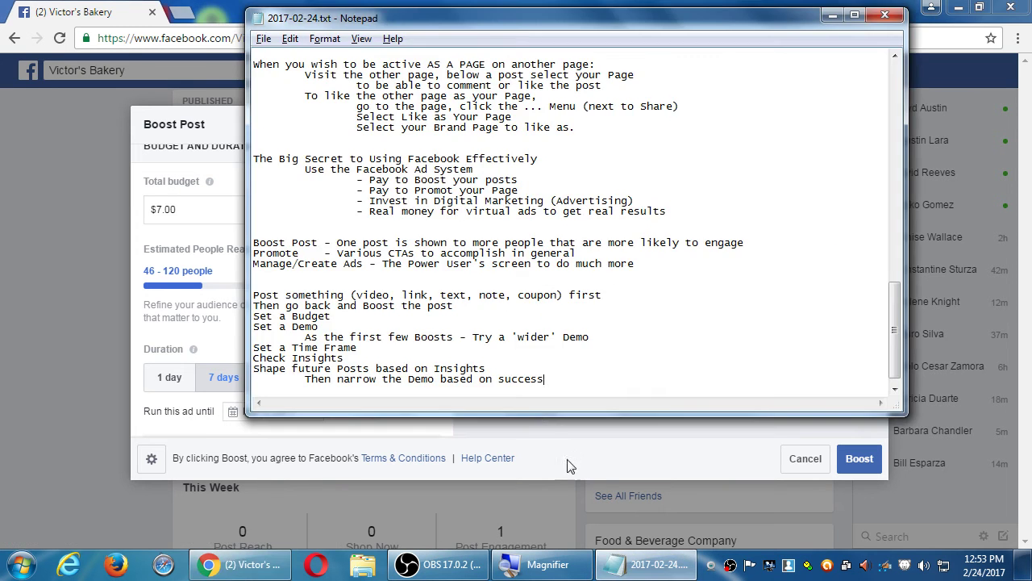
left_click(605, 337)
key("Return")
key("Tab")
type("7 Day ru")
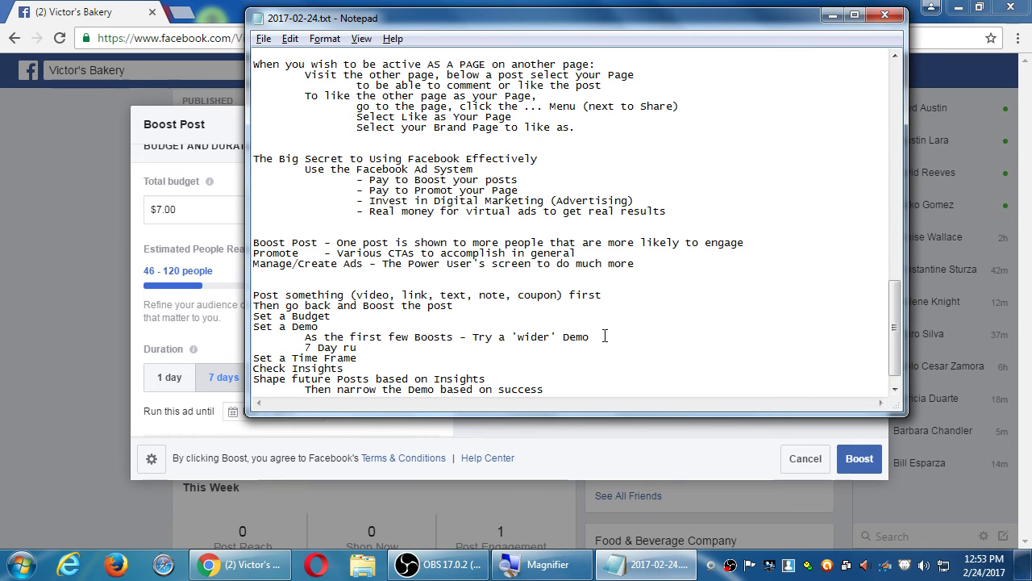
key("shift+Home")
key("BackSpace")
key("BackSpace")
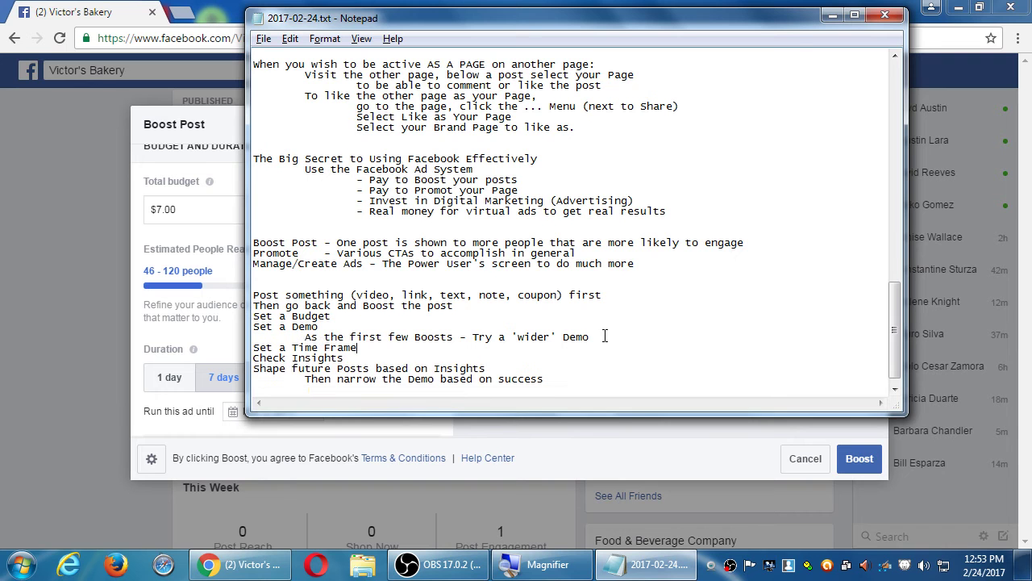
- Add the indented line "Start off 7 days" below "Set a Time Frame" in the notes
key("Down")
key("Return")
key("Tab")
type("Star")
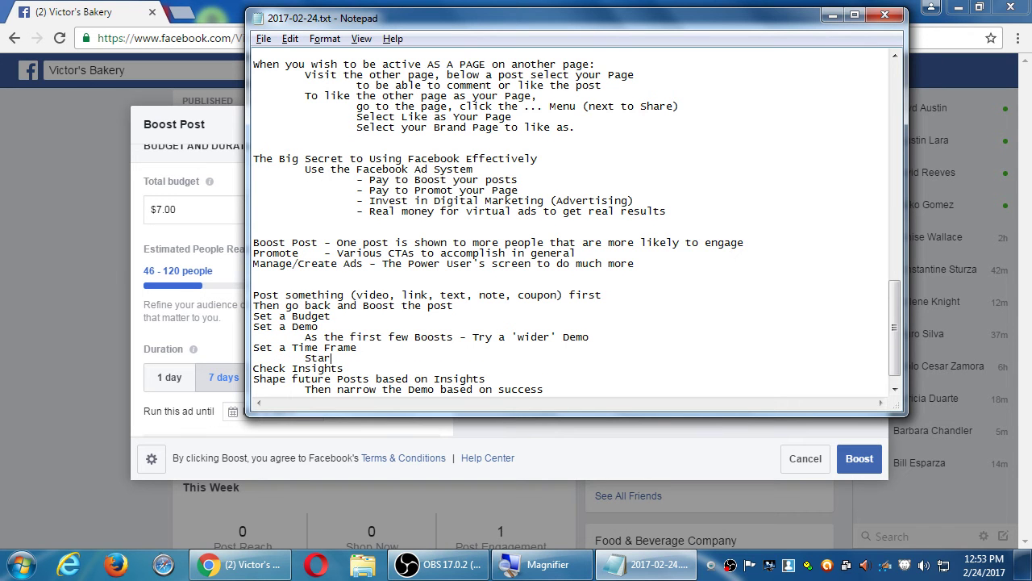
type("t off 7 days")
scroll(622, 289, "down", 1)
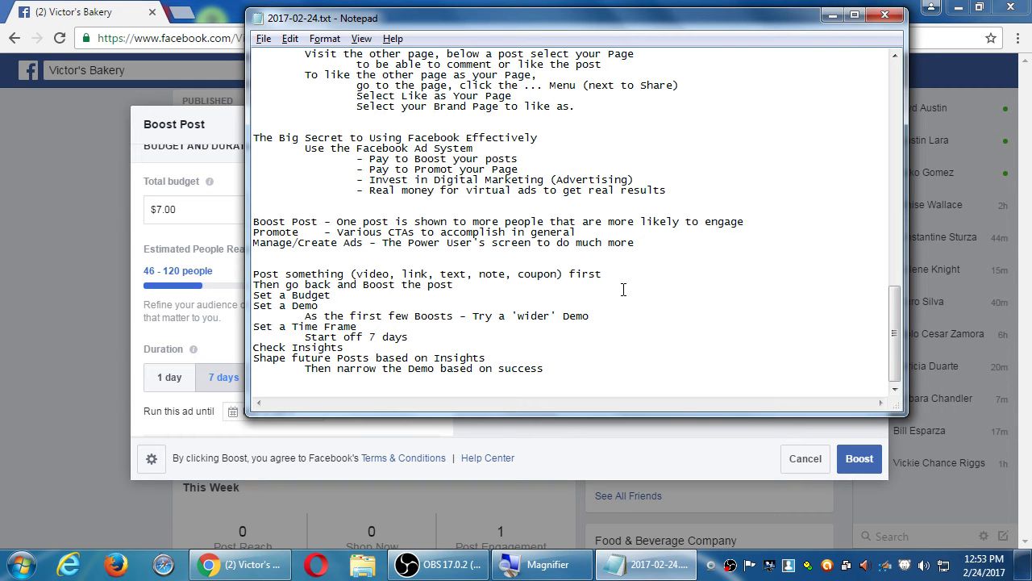
- Return to the Boost Post dialog in Chrome and set a total budget of $1.00 with a duration of 1 day
left_click(200, 218)
left_click(201, 223)
left_click_drag(200, 211, 64, 212)
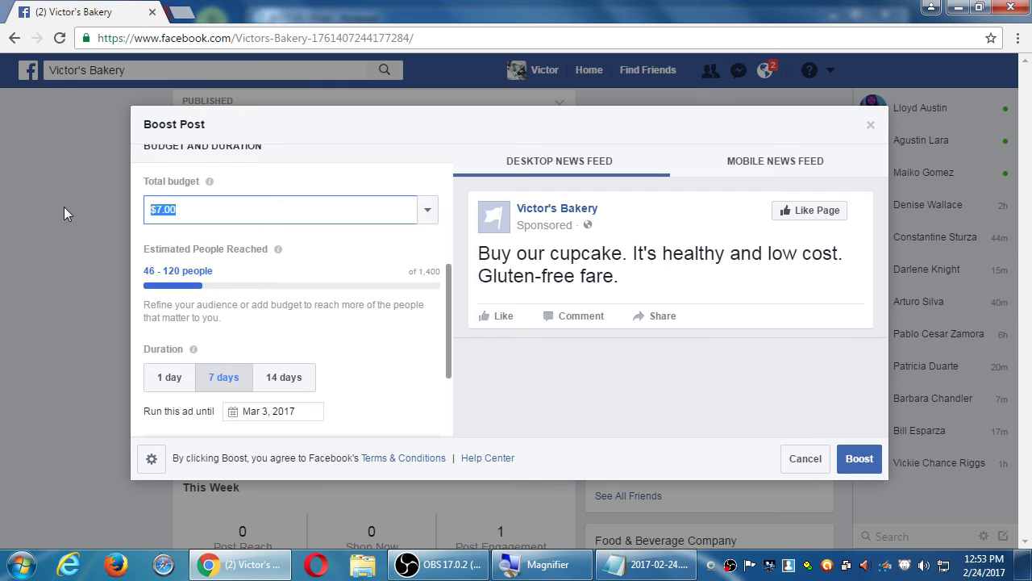
type("1")
key("Tab")
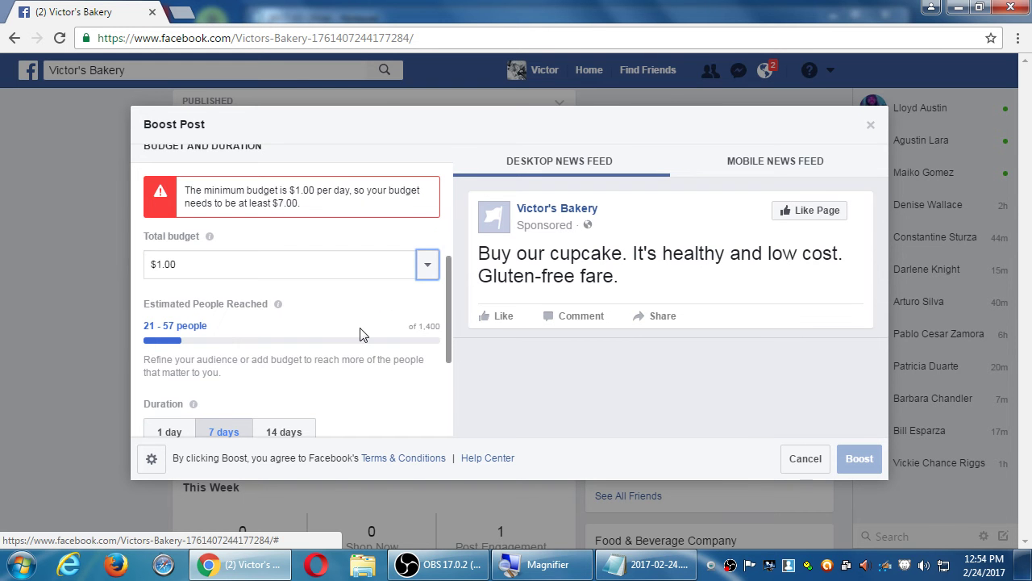
scroll(361, 335, "down", 2)
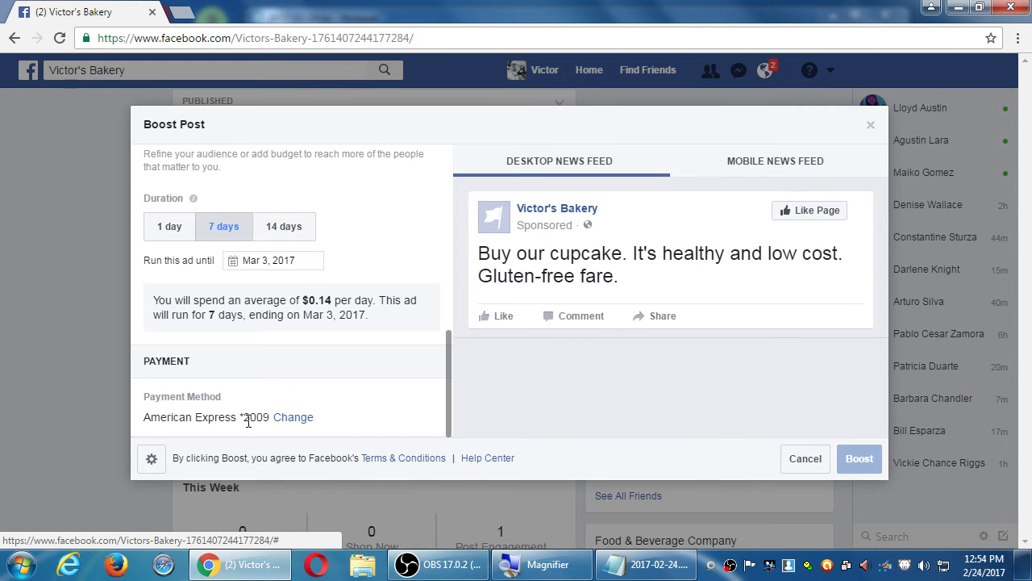
left_click(170, 225)
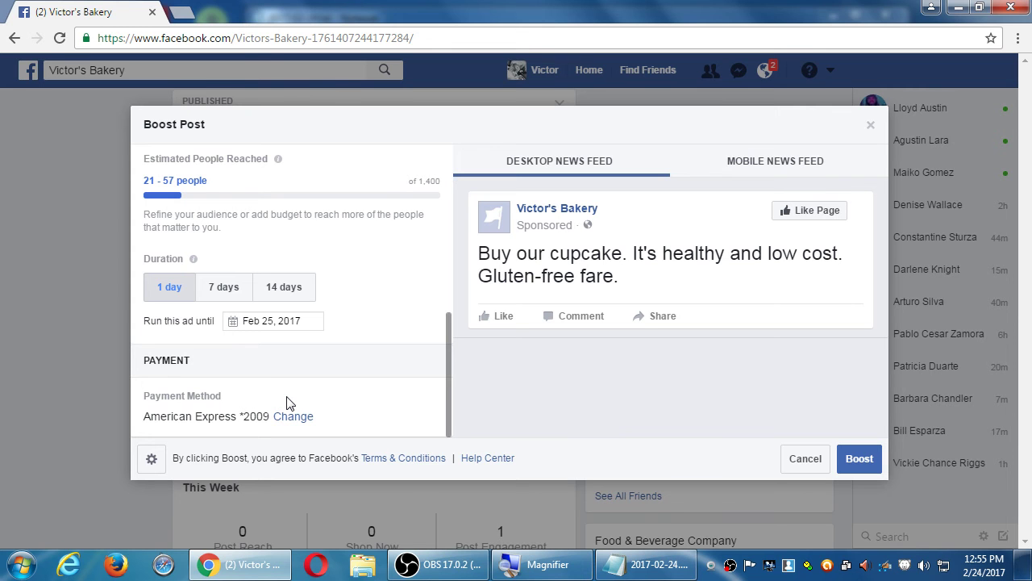
- Check the feedback options of the Boost Post dialog, and cancel the promotion without boosting the post
left_click(151, 458)
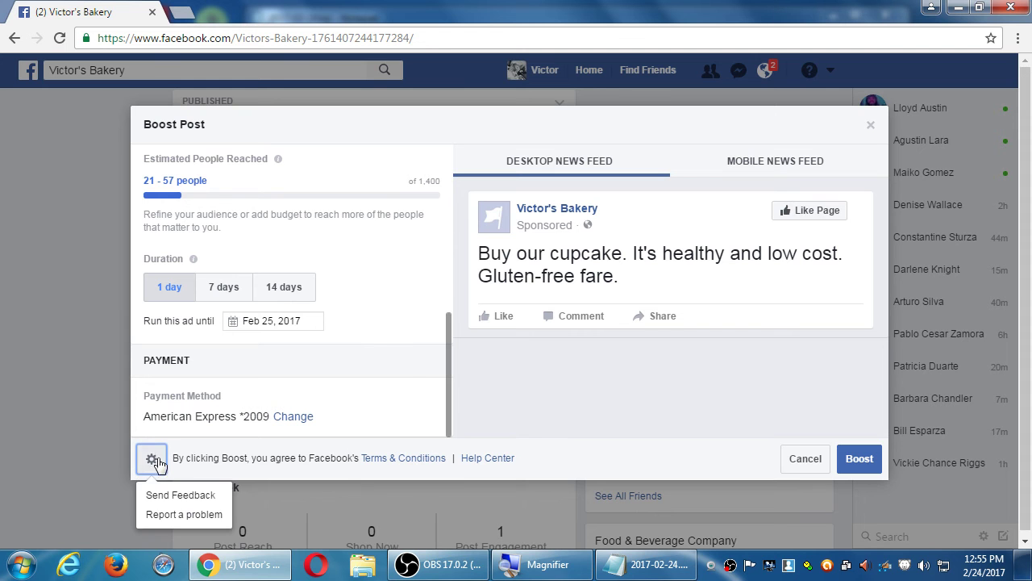
left_click(727, 400)
left_click(785, 457)
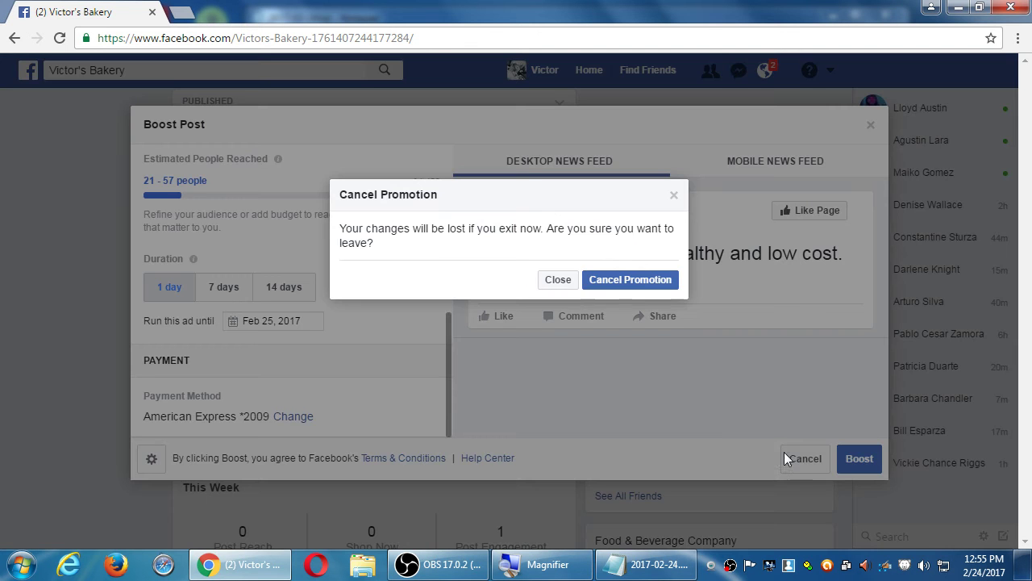
left_click(637, 288)
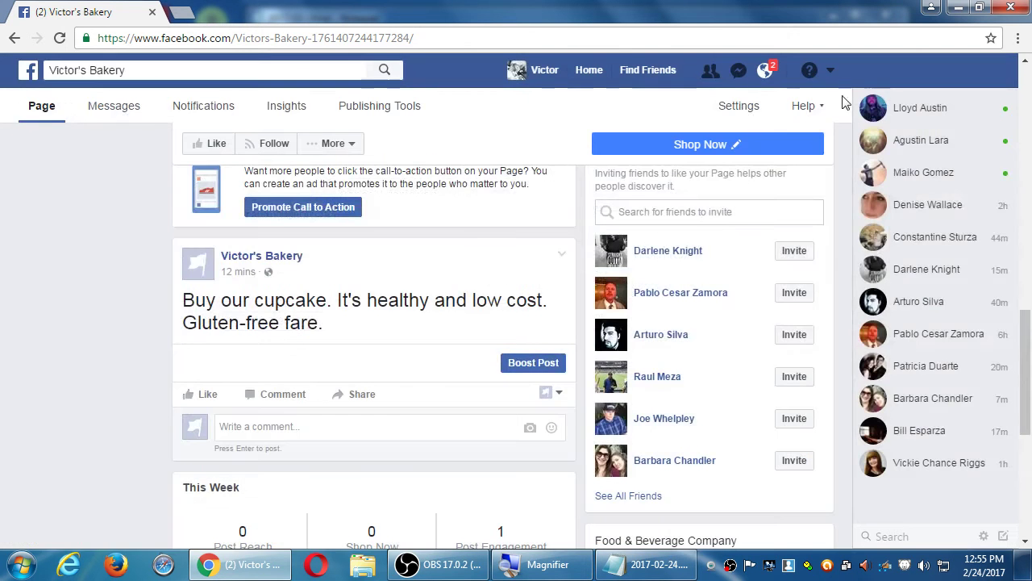
- Look over the account's page and ad options, and show the promotion choices available for the Victor's Bakery page
left_click(831, 71)
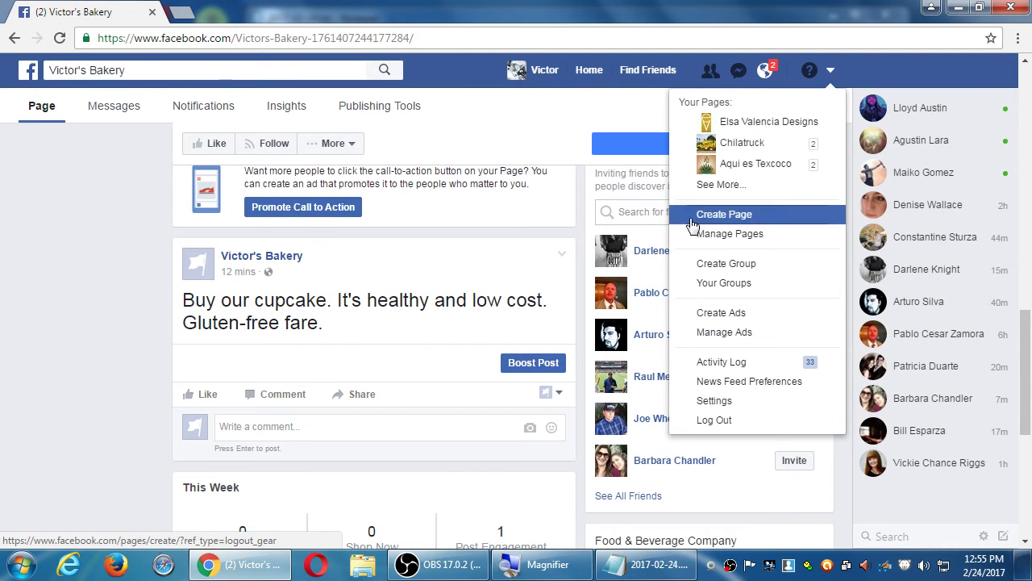
left_click(84, 354)
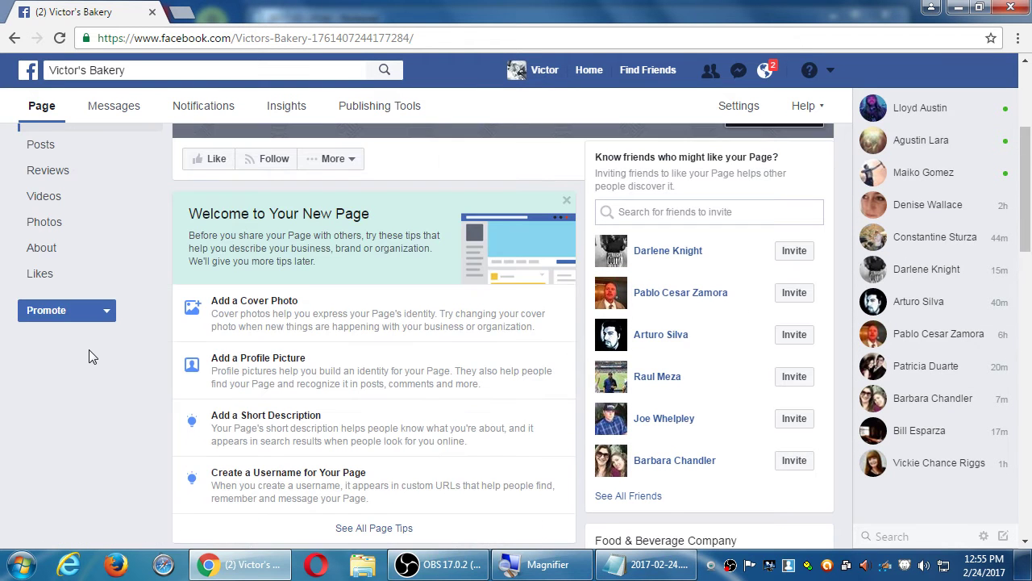
left_click(88, 315)
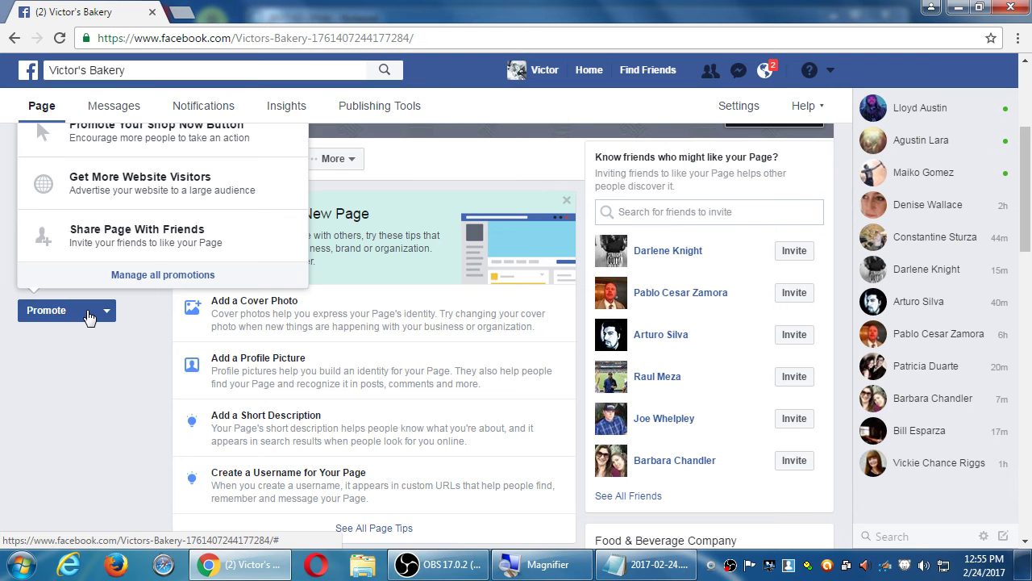
scroll(84, 242, "up", 1)
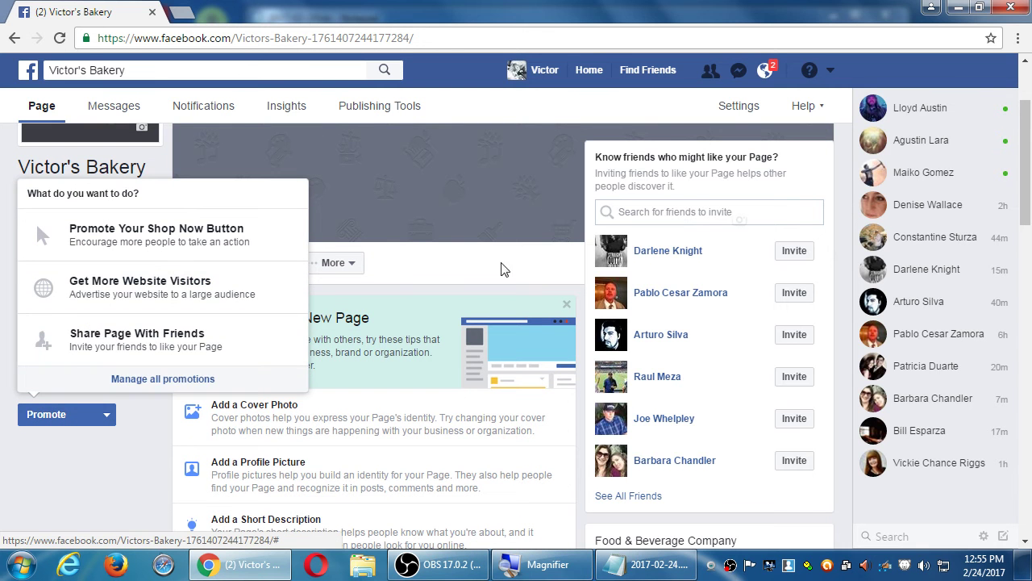
- View the ad accounts through Manage Ads, and go back to the Victor's Bakery page
left_click(830, 70)
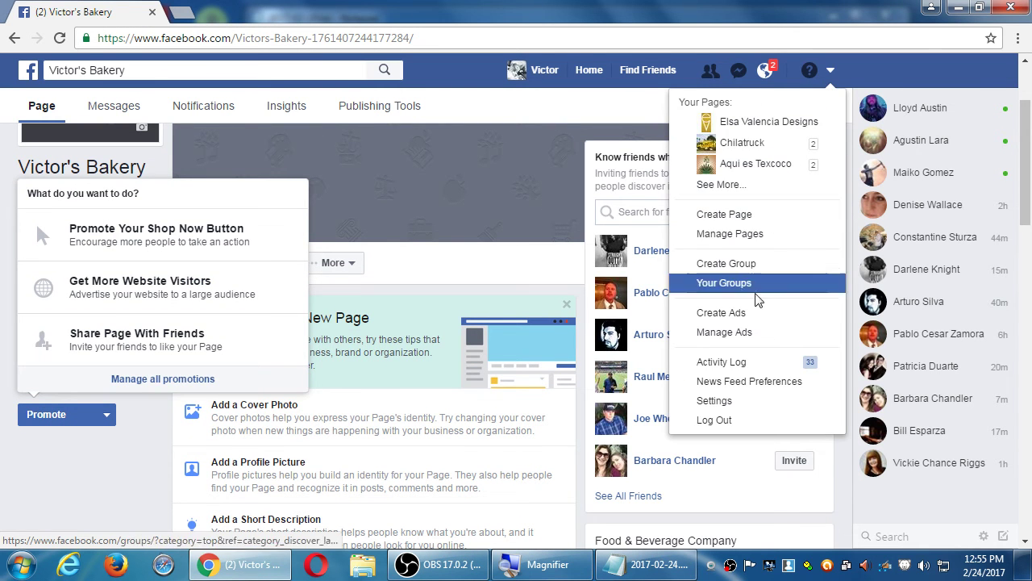
left_click(752, 334)
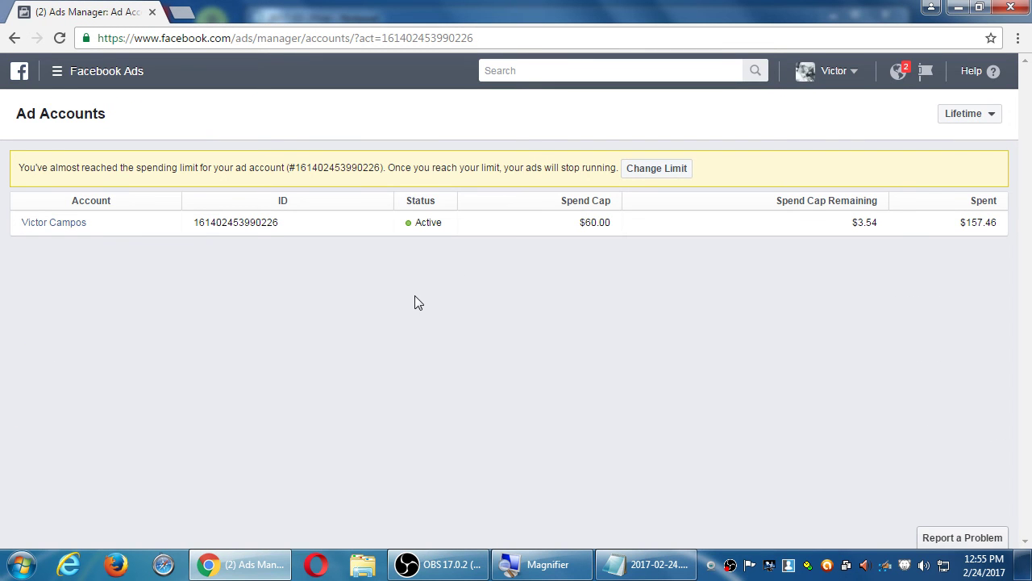
key("alt+Left")
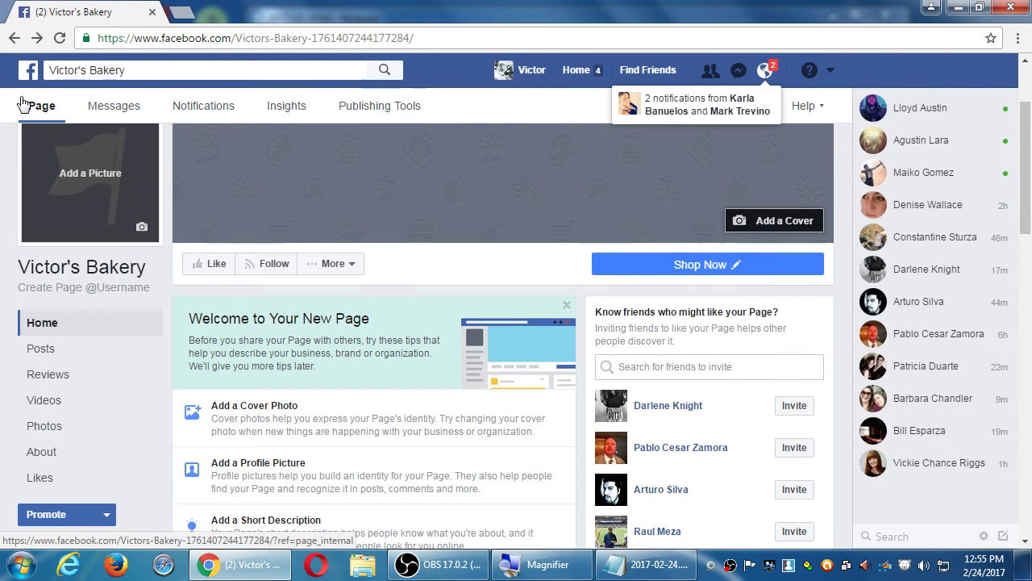
- Reopen Manage Ads to examine the ad account's spending limit notice and spend cap, and return to the page
left_click(830, 70)
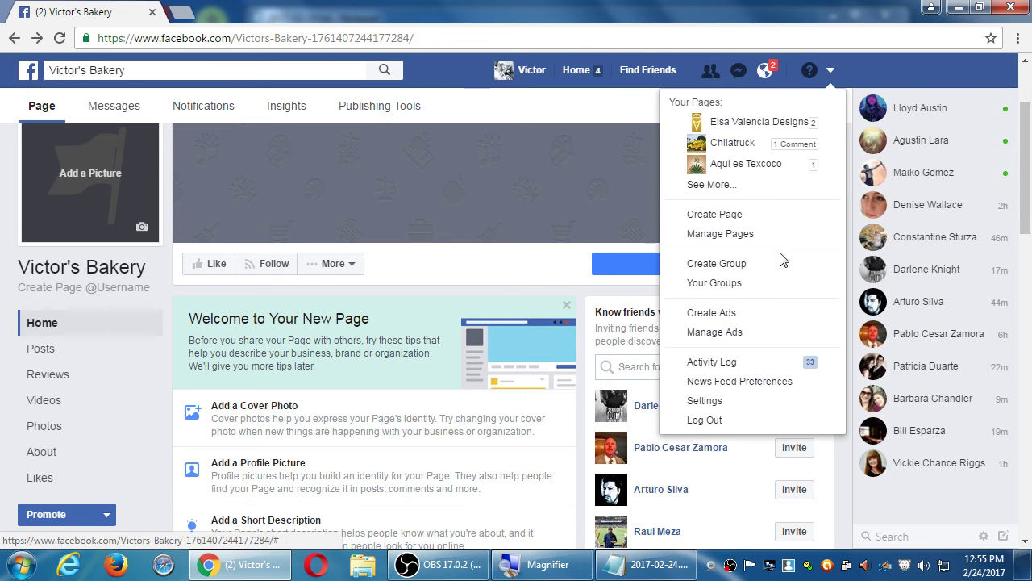
left_click(747, 340)
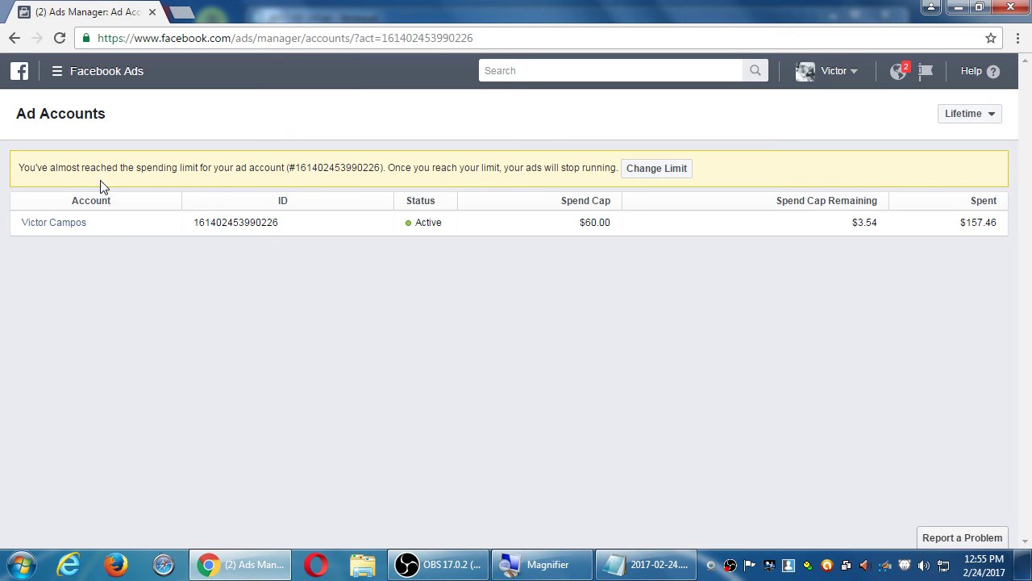
left_click_drag(72, 167, 268, 179)
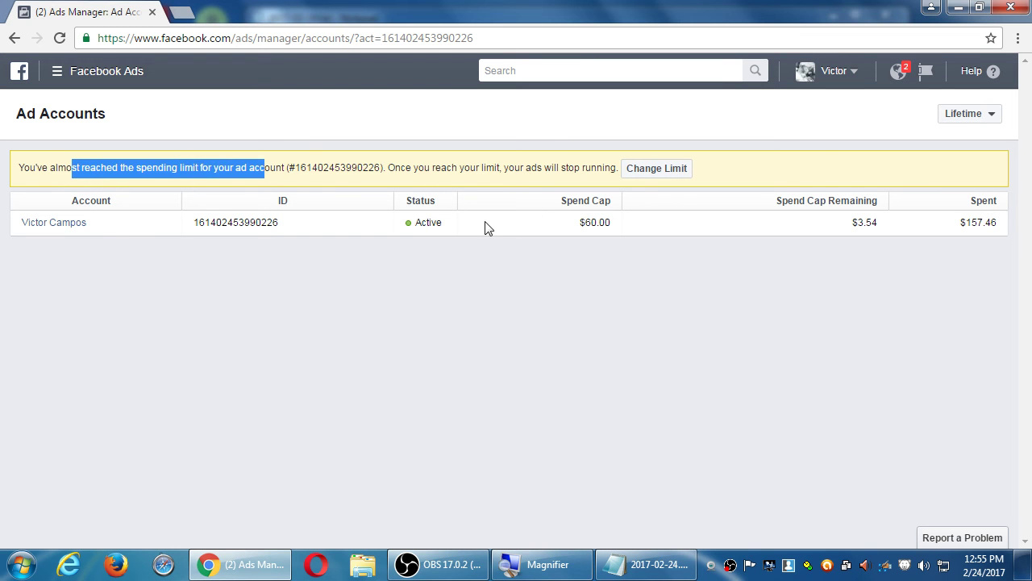
left_click(549, 219)
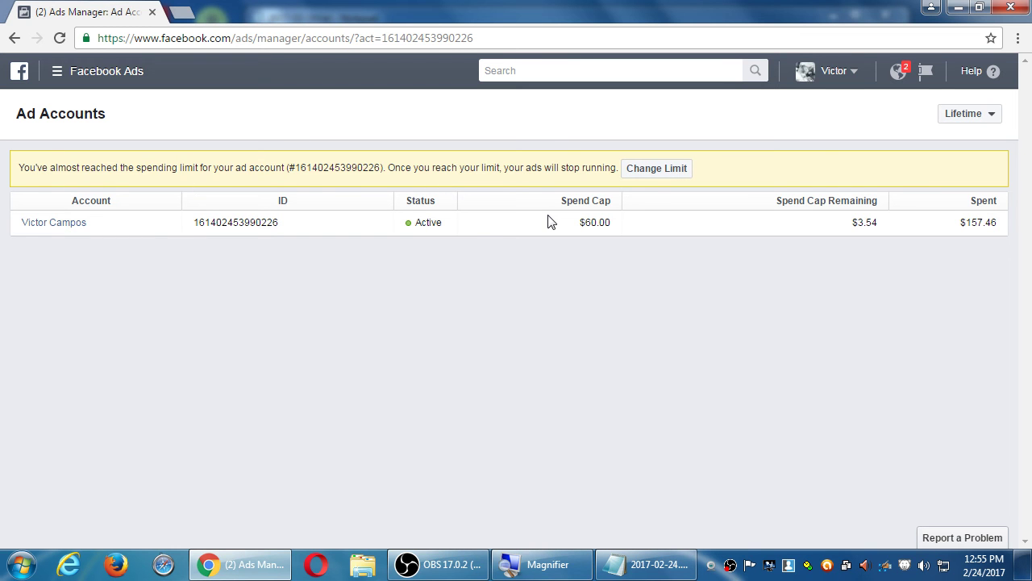
key("alt+Left")
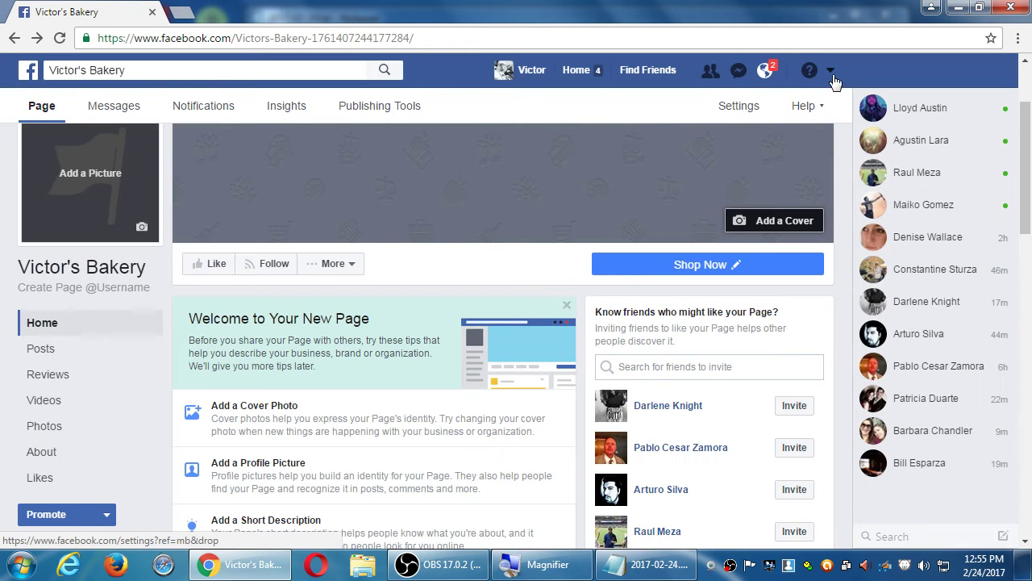
- Find the gluten-free cupcake post on the Victor's Bakery page and point out its Boost Post option
scroll(295, 454, "down", 5)
scroll(300, 455, "down", 3)
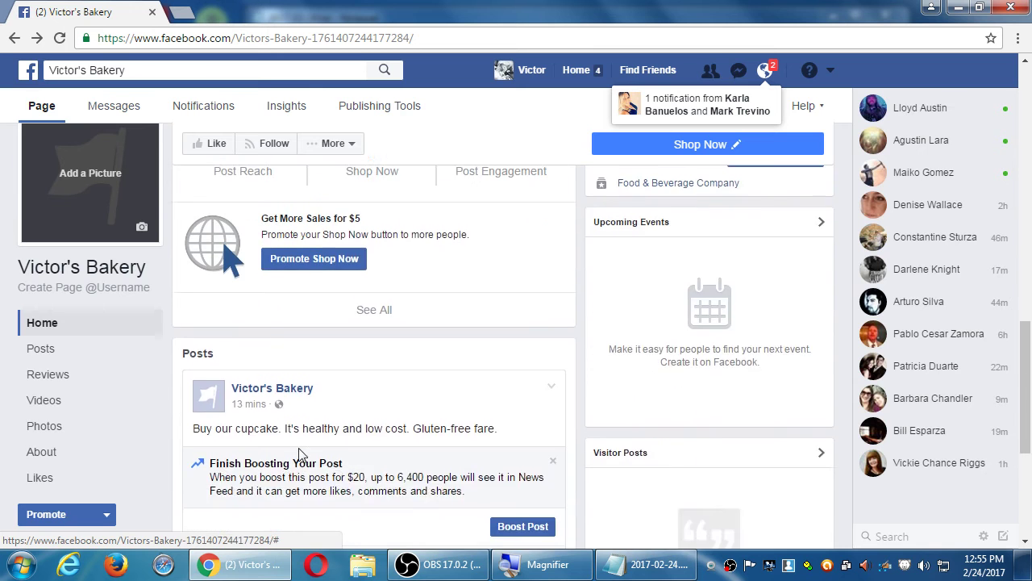
scroll(301, 455, "up", 1)
scroll(323, 447, "down", 3)
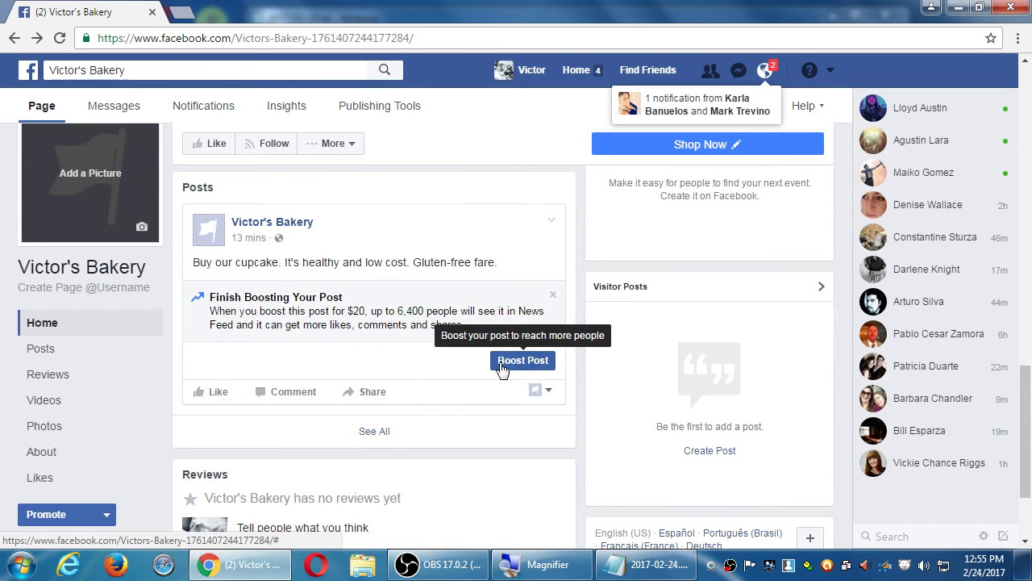
- View the Get More Sales ad setup for promoting the Shop Now button, and cancel the promotion without publishing it
scroll(488, 363, "up", 3)
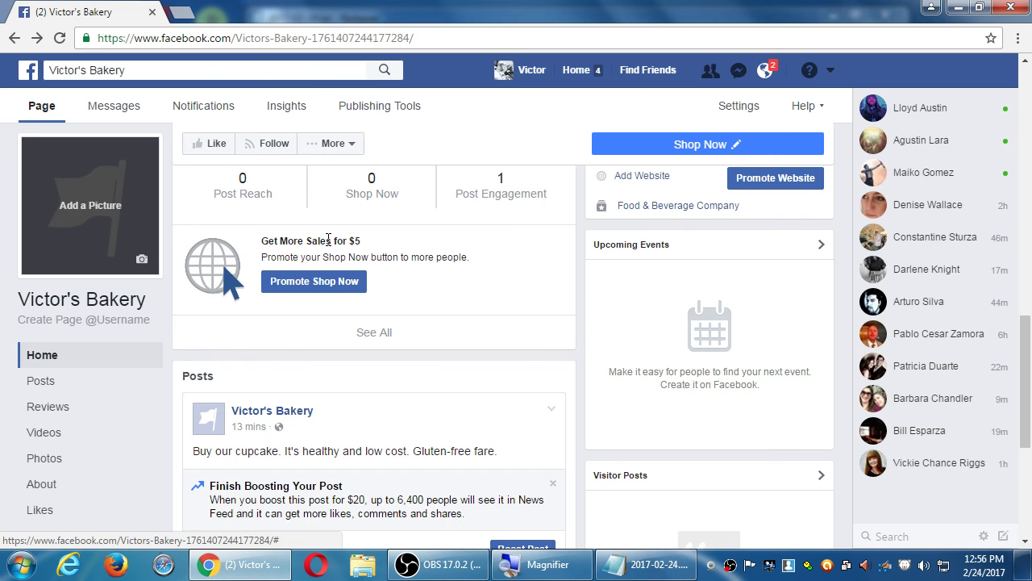
left_click(318, 285)
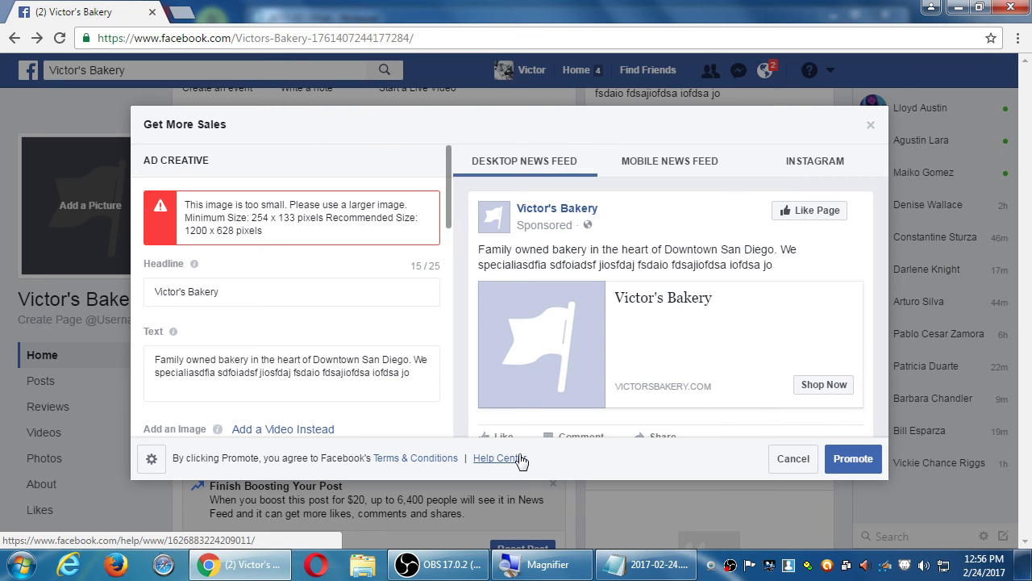
left_click(799, 459)
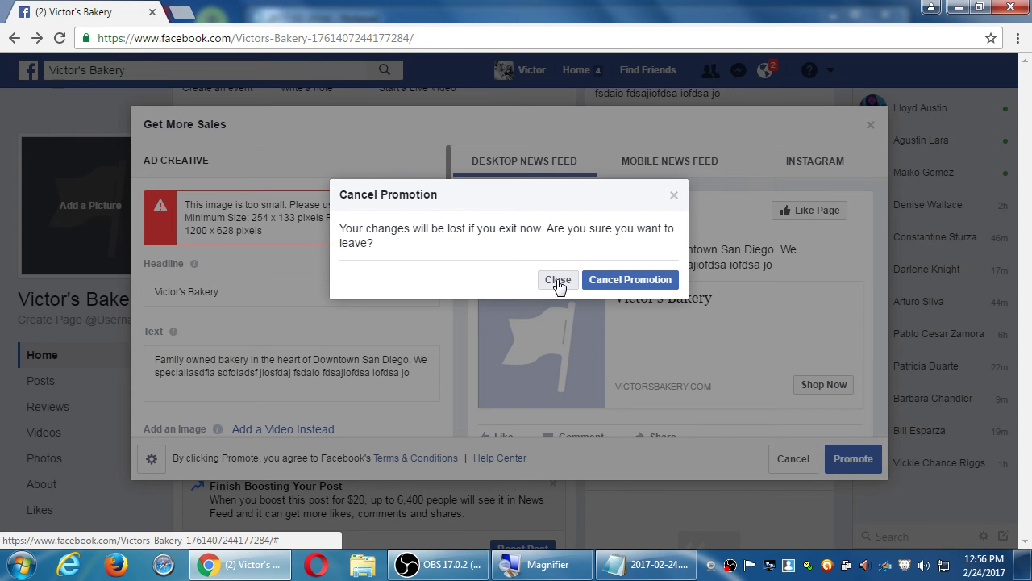
left_click(598, 282)
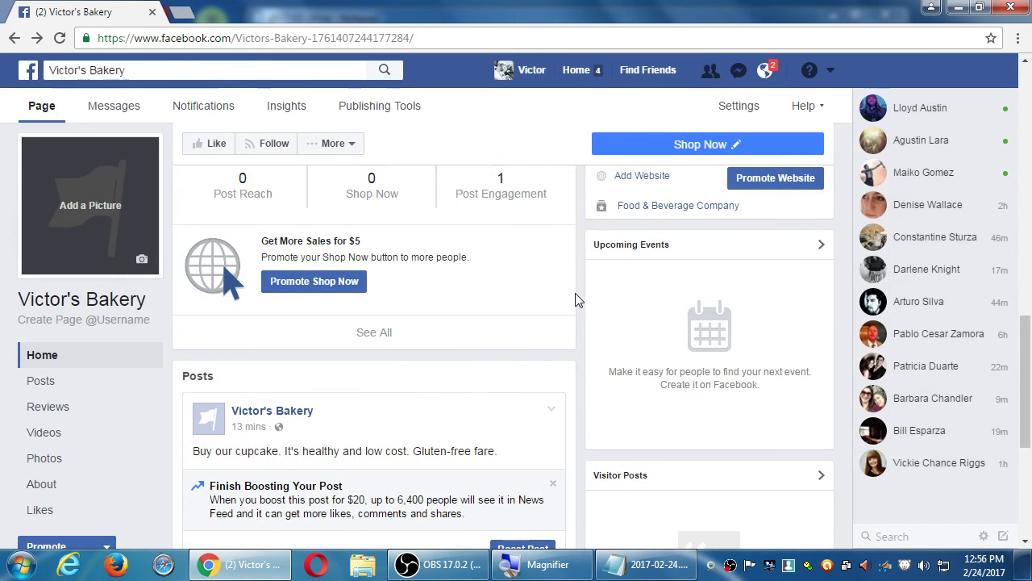